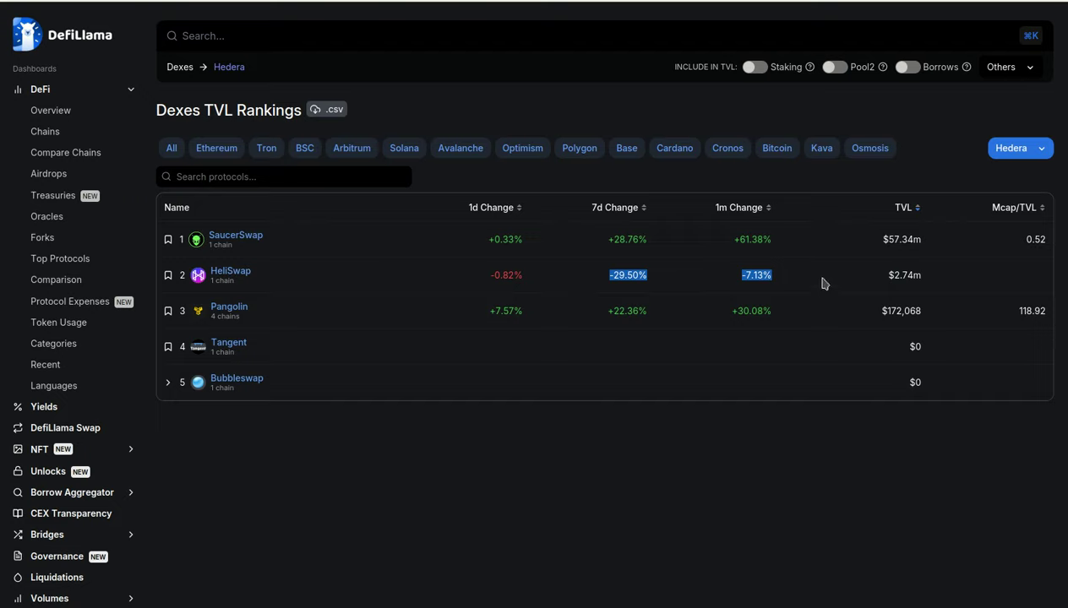
Highlight HeliSwap's TVL and SaucerSwap's 7-day change in the Hedera DEX rankings.
drag(883, 280, 929, 279)
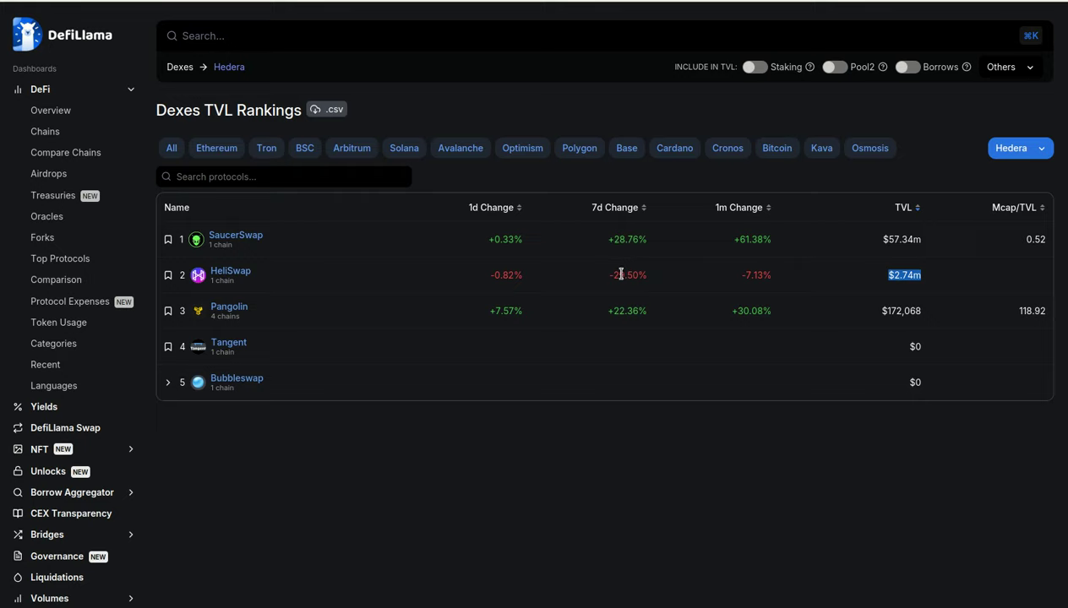
drag(607, 240, 642, 239)
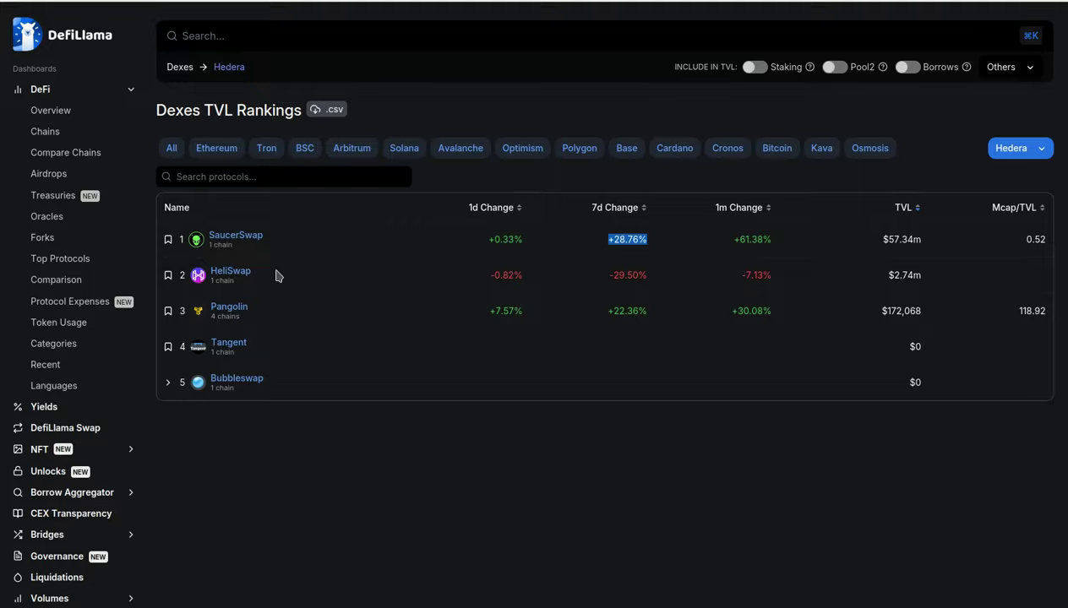
Open the HeliSwap website and read its introduction, highlighting the "Open-sourced, completely trustless and permissionless" wording.
mouse_move(231, 271)
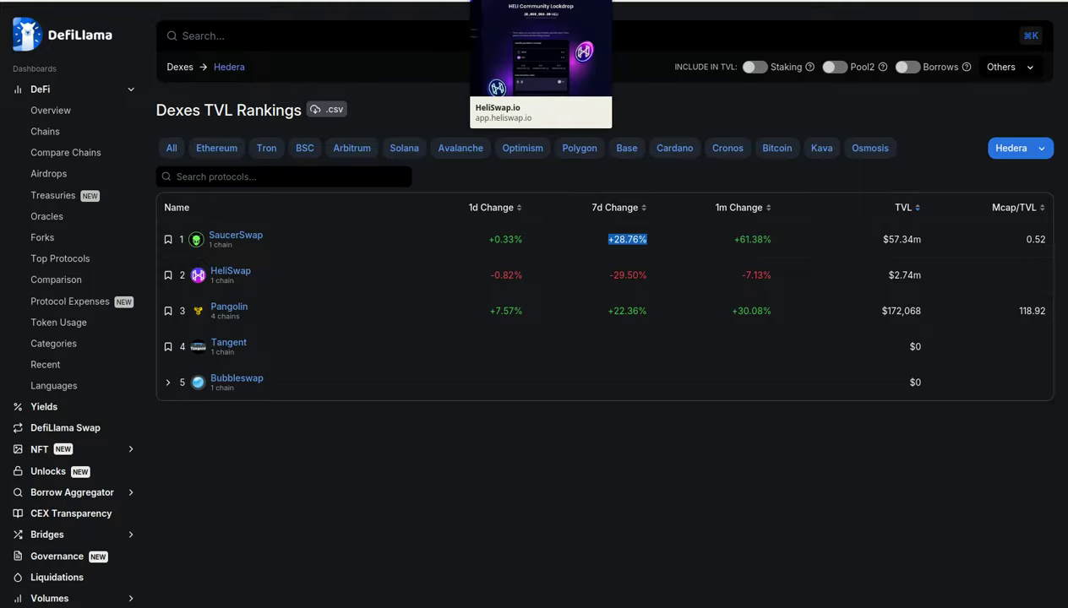
click(231, 270)
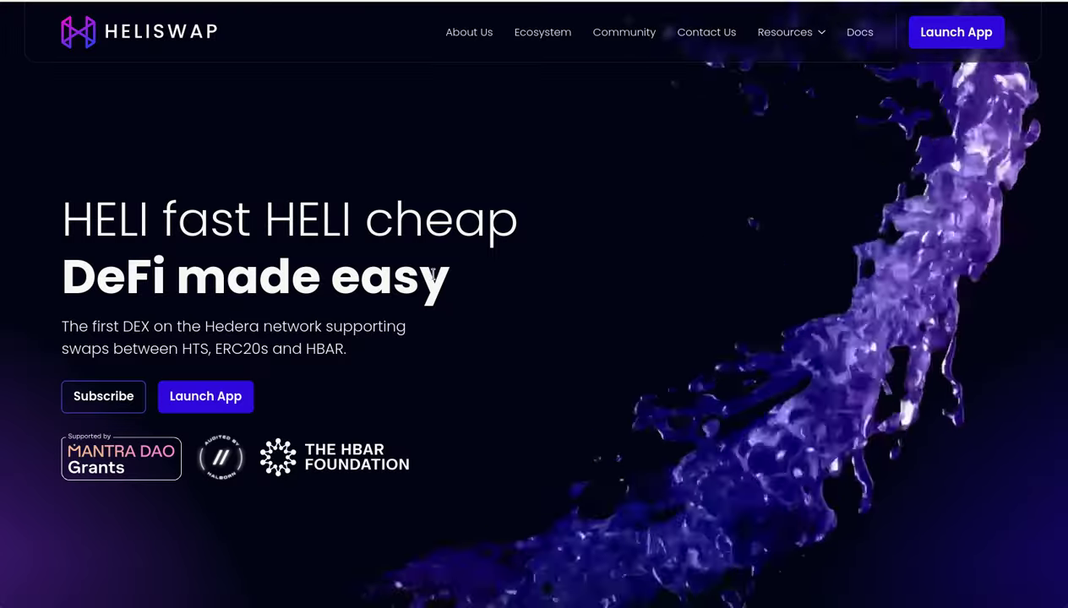
scroll(493, 322, down, 2)
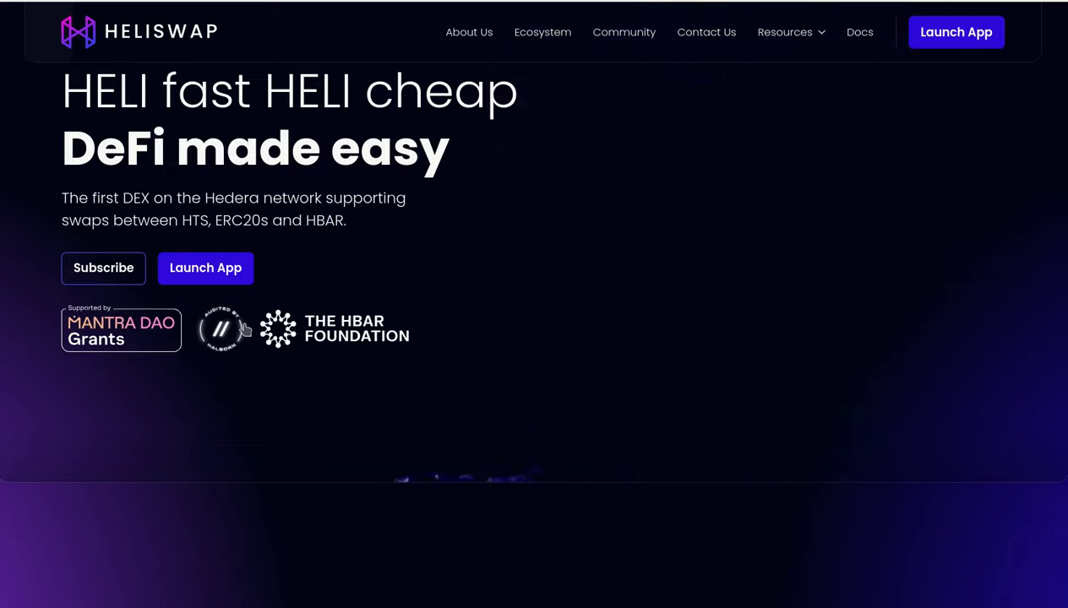
scroll(433, 355, down, 4)
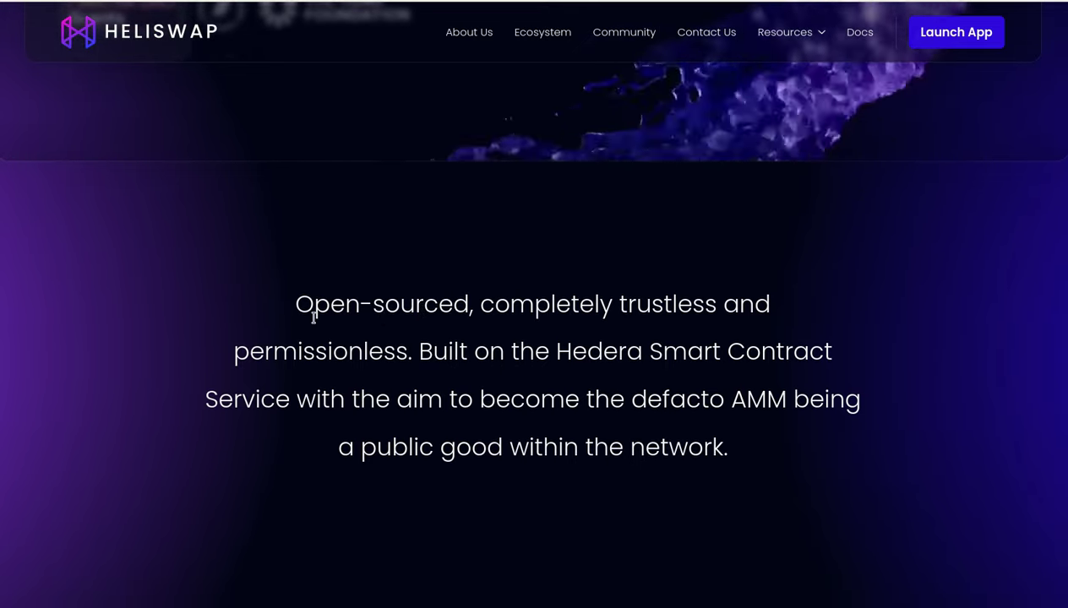
drag(716, 306, 483, 307)
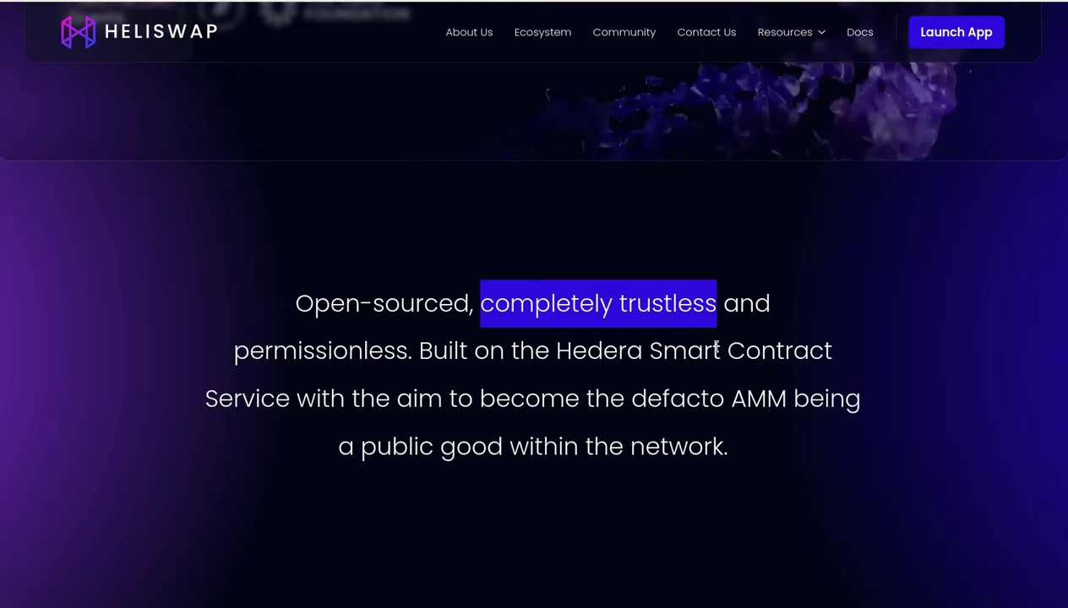
drag(407, 353, 293, 305)
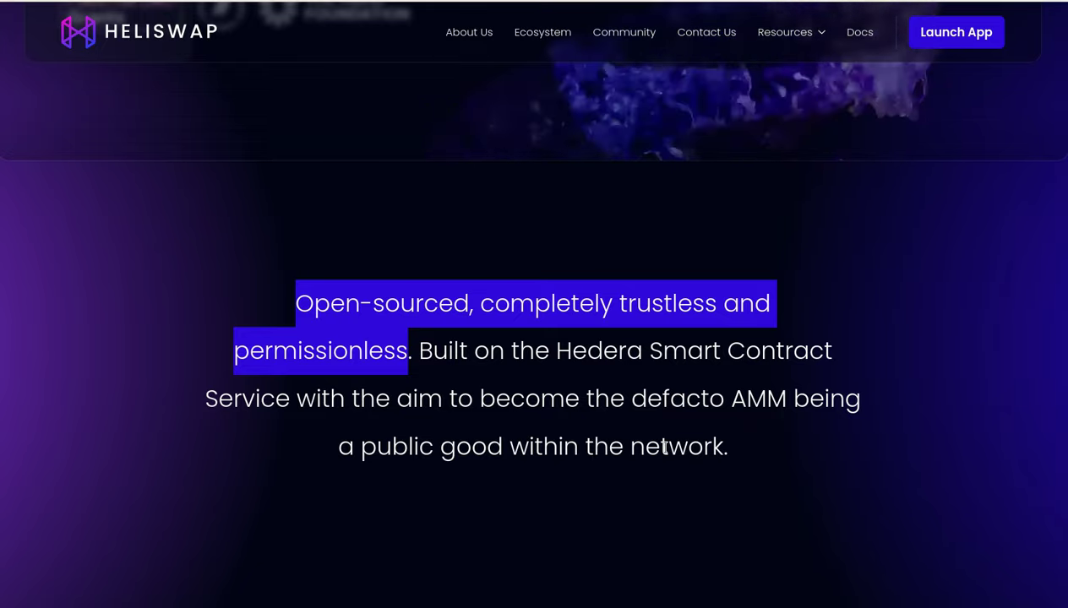
Review the HeliSwap homepage's feature sections and news articles down to the footer links.
scroll(665, 448, down, 6)
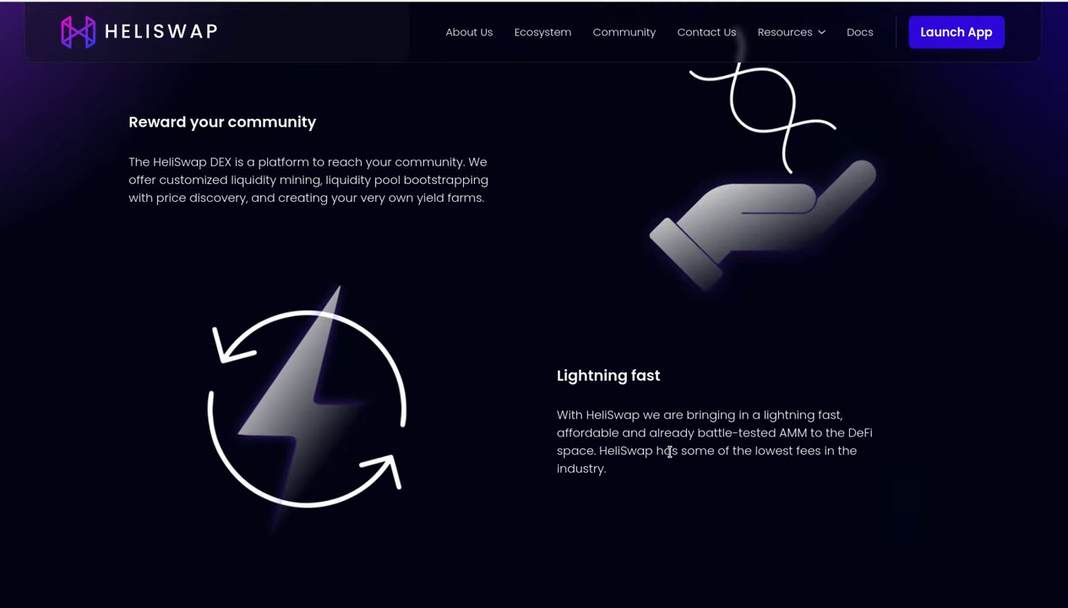
right_click(123, 345)
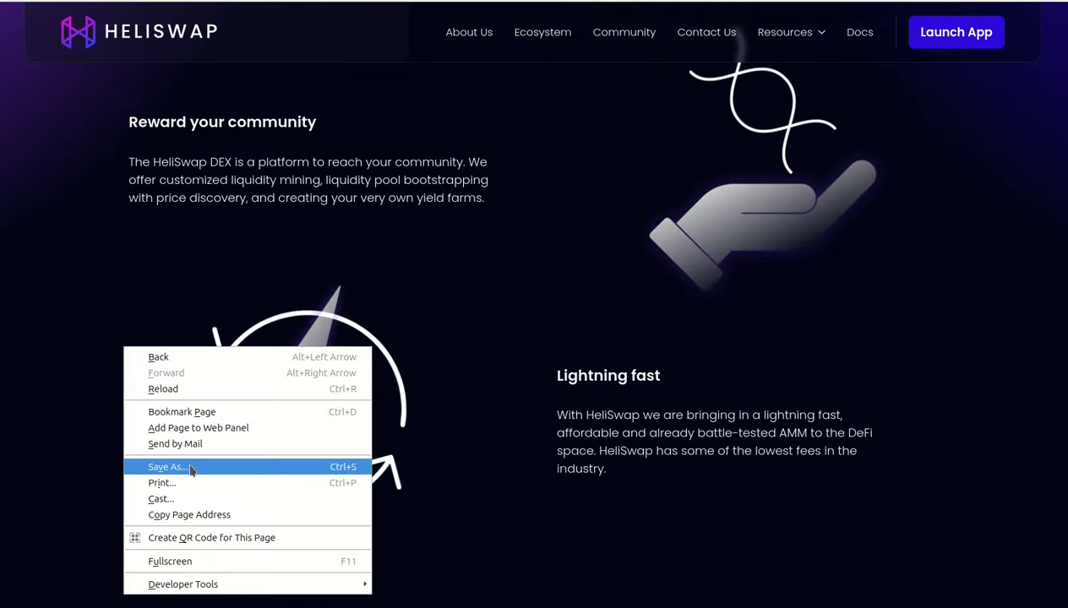
click(32, 344)
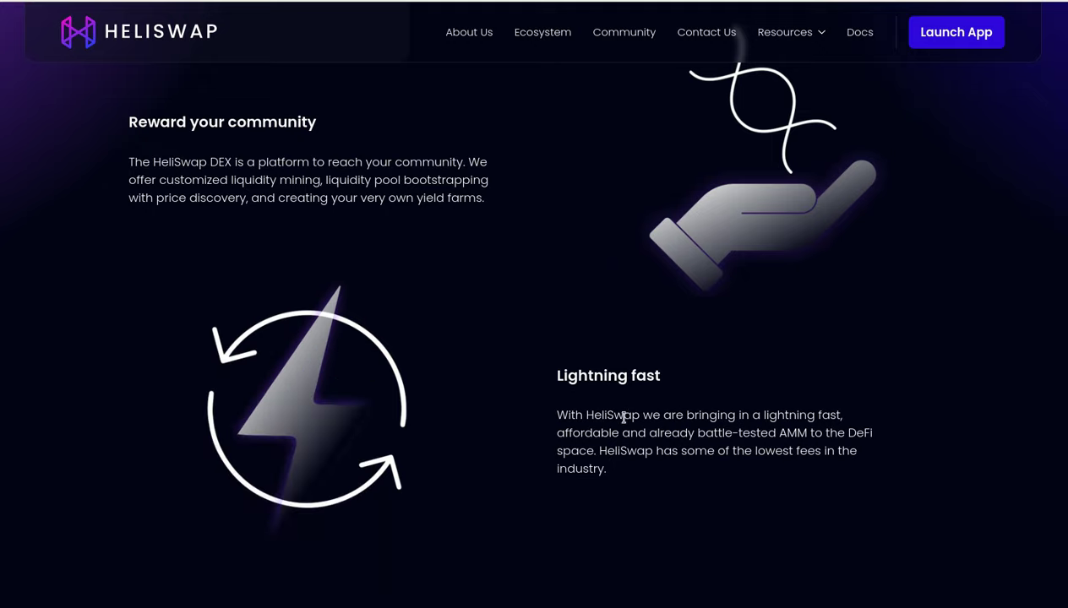
scroll(582, 416, down, 2)
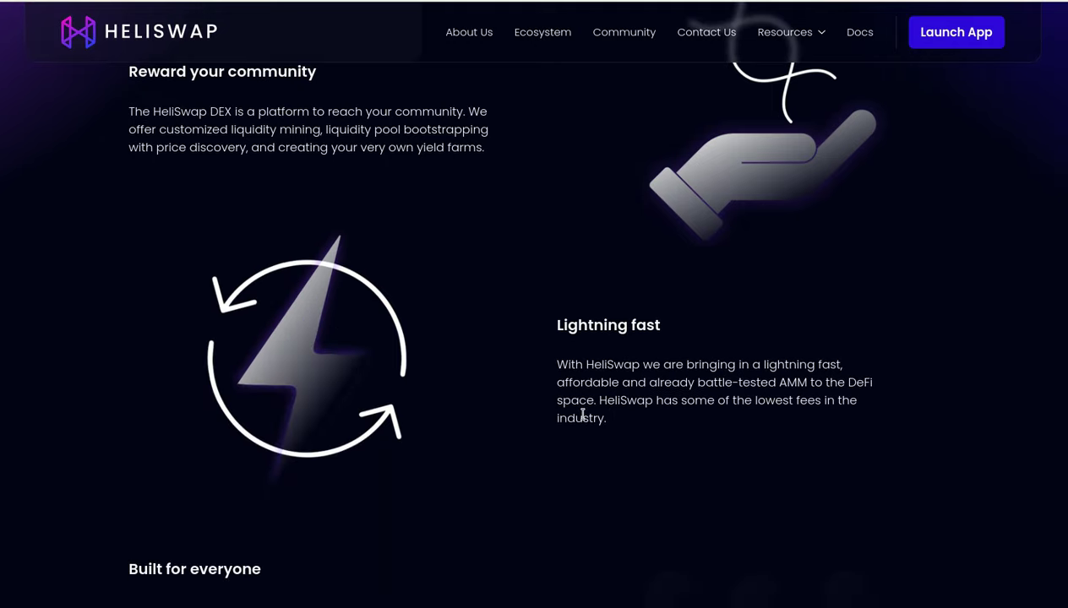
scroll(583, 420, down, 1)
scroll(583, 419, down, 1)
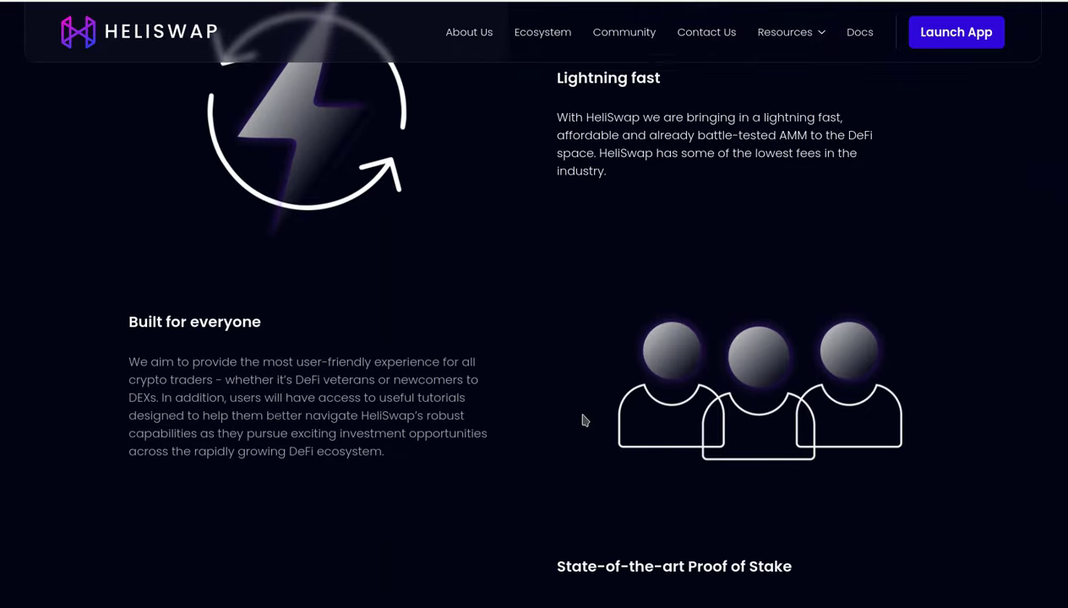
scroll(581, 419, down, 1)
scroll(583, 419, down, 2)
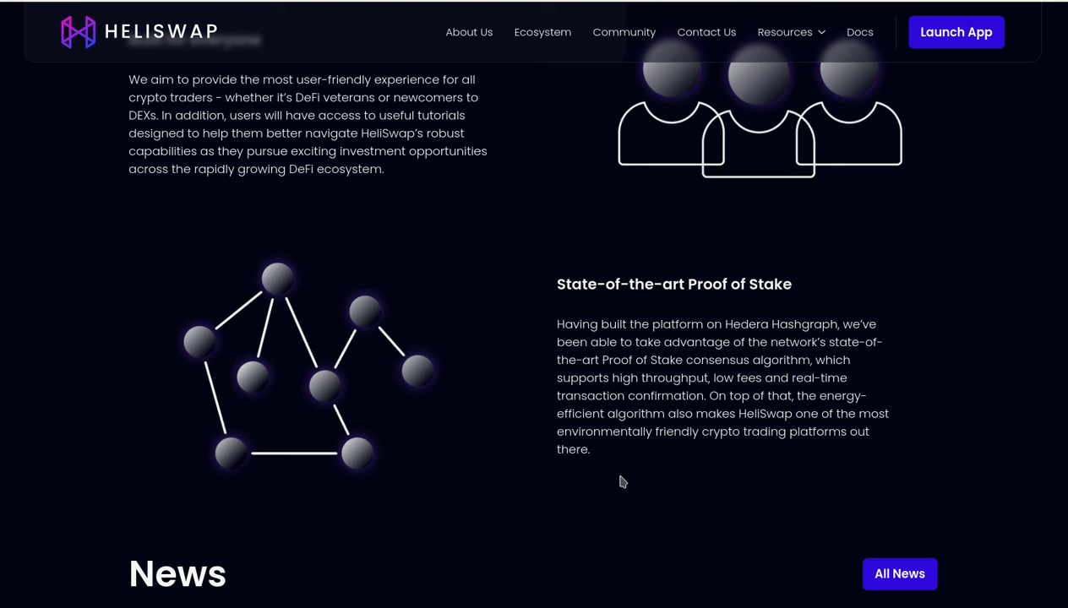
scroll(617, 498, down, 5)
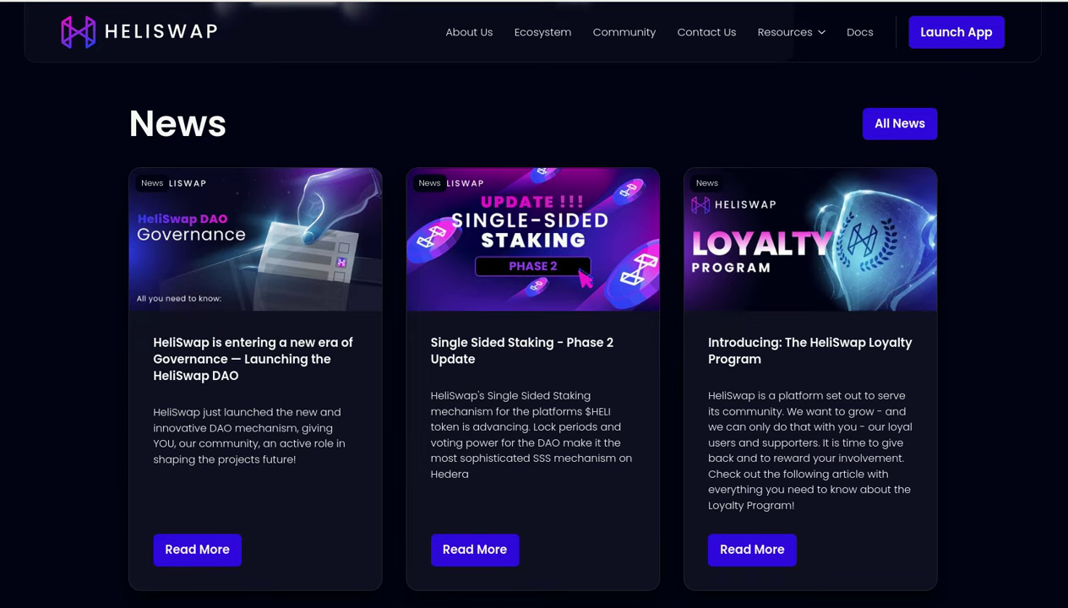
scroll(532, 338, down, 4)
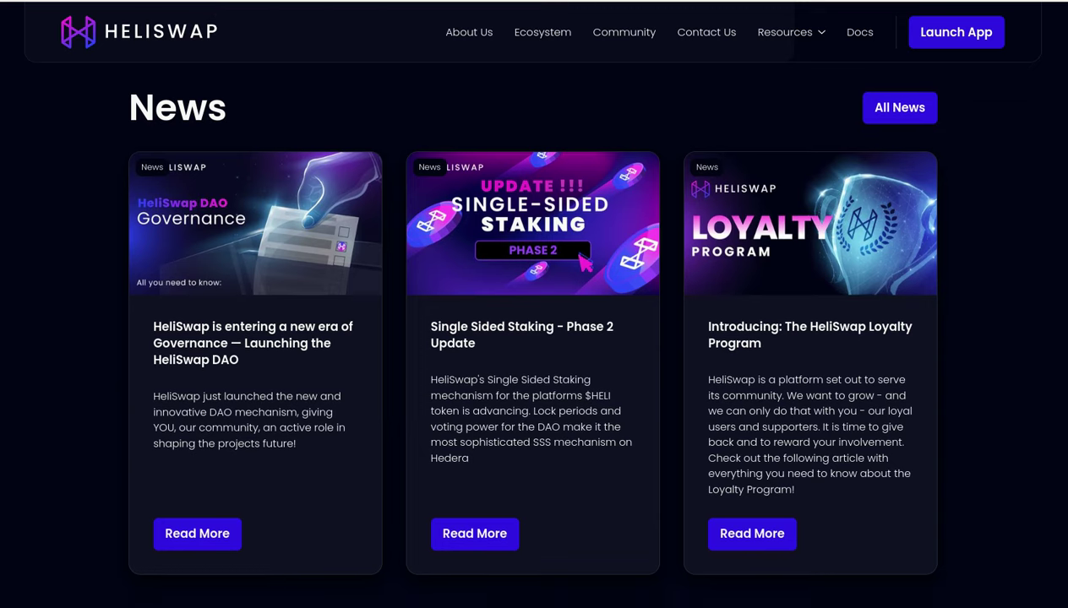
scroll(3, 497, down, 2)
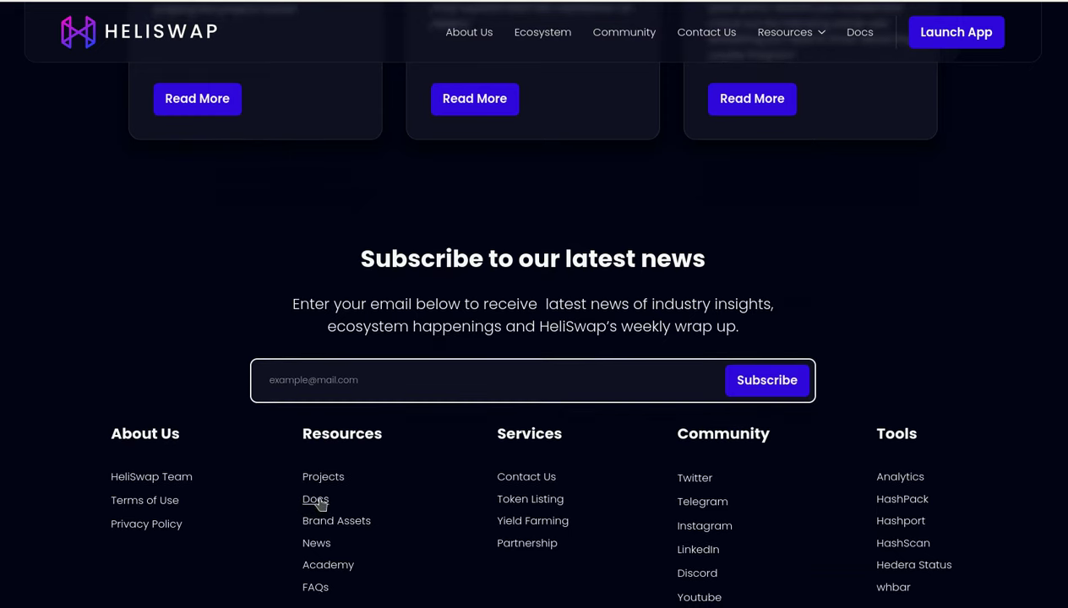
Open the HeliSwap documentation from the Resources links and show its Tokenomics page.
click(317, 500)
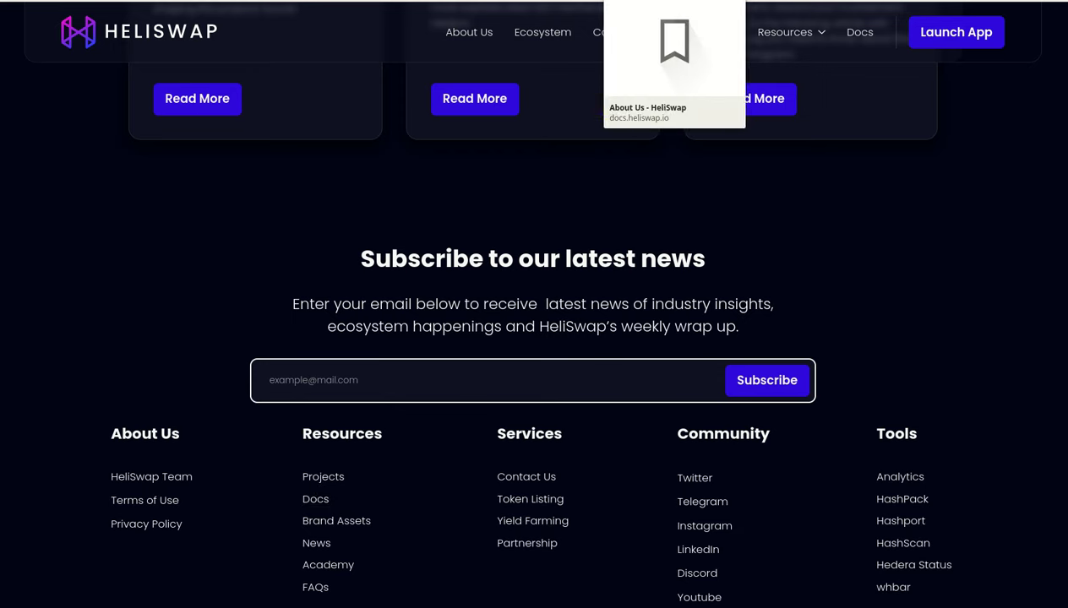
click(575, 1)
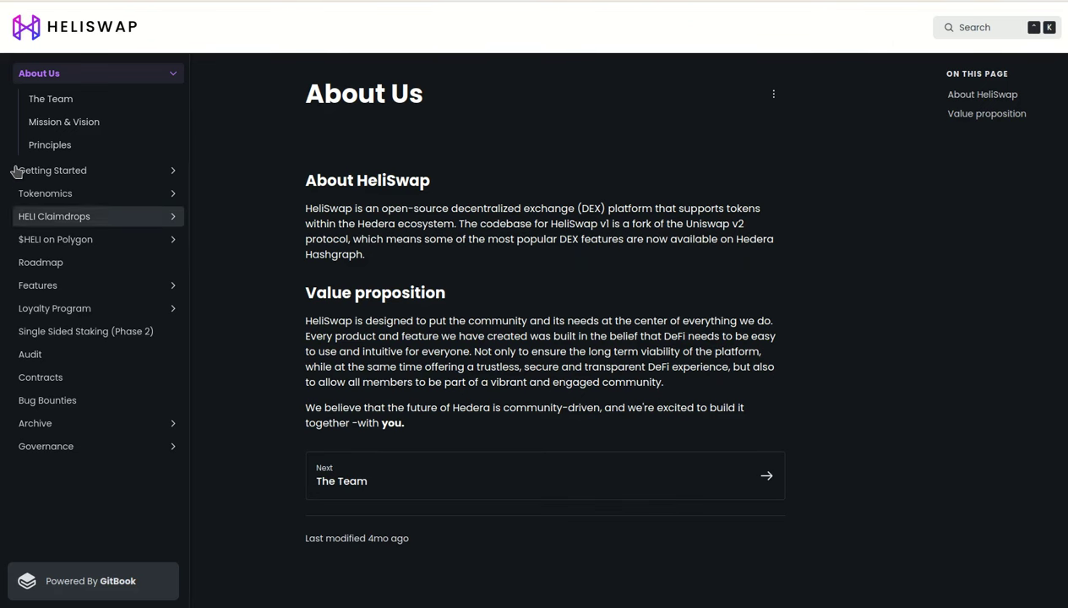
click(53, 194)
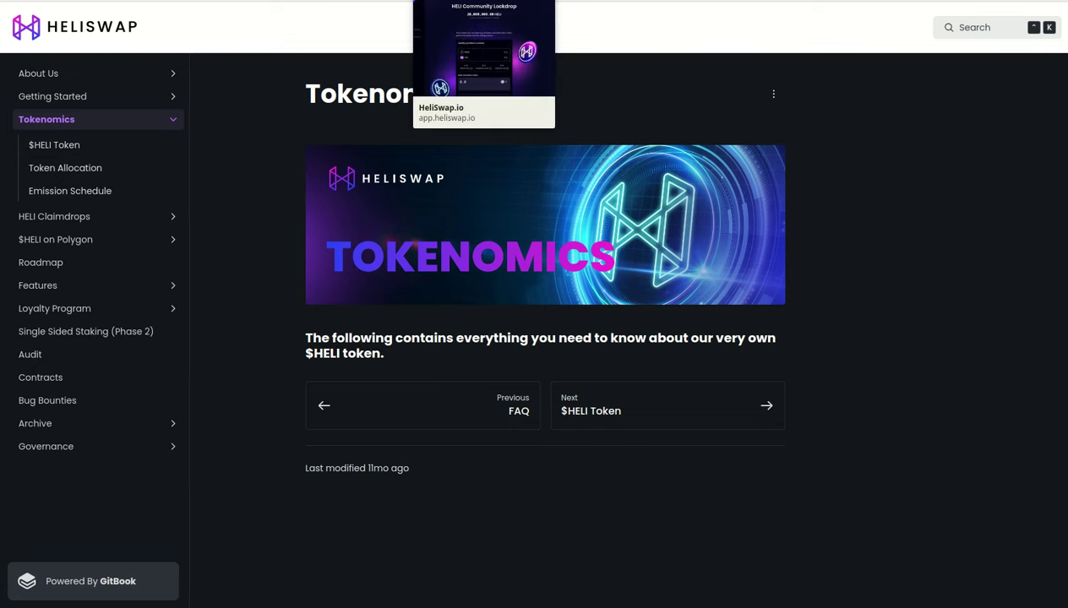
Switch to the HeliSwap app's Swap page and browse the tokens offered in exchange for HBAR without choosing one.
click(483, 1)
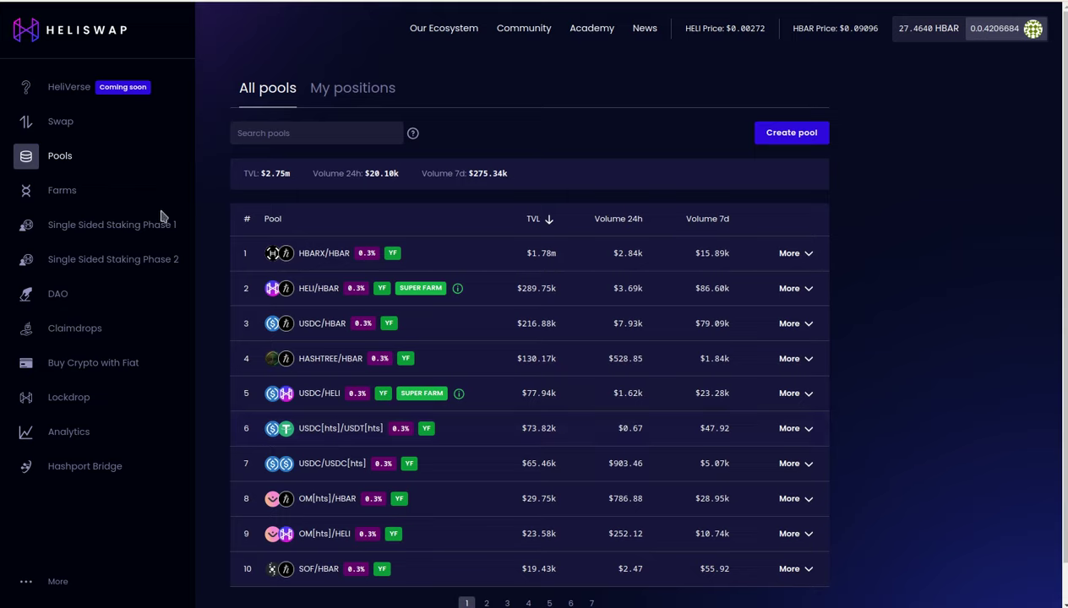
click(70, 125)
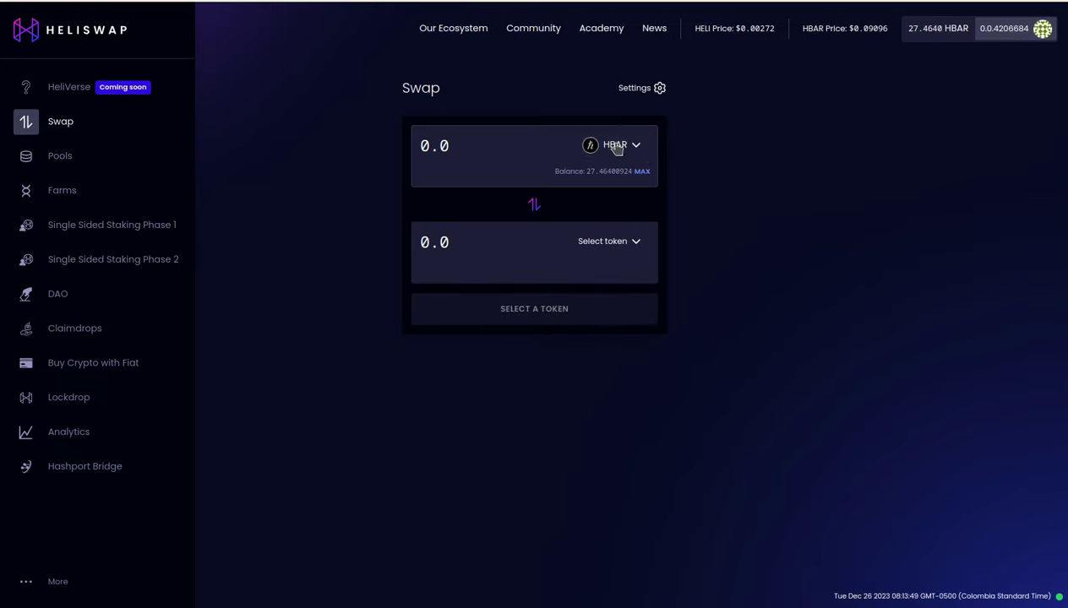
click(623, 244)
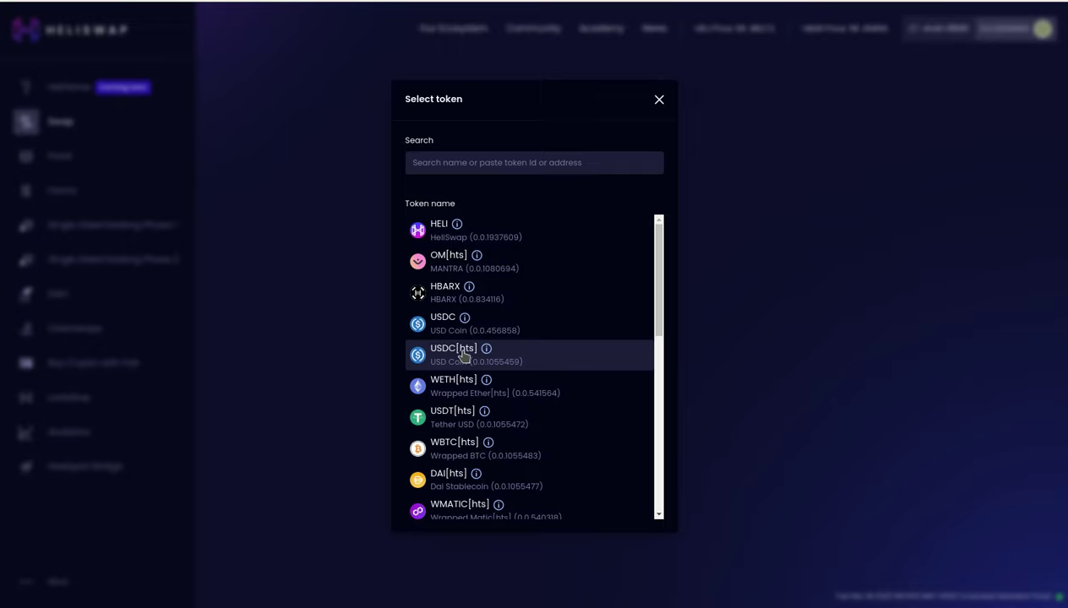
mouse_move(487, 351)
scroll(530, 364, down, 10)
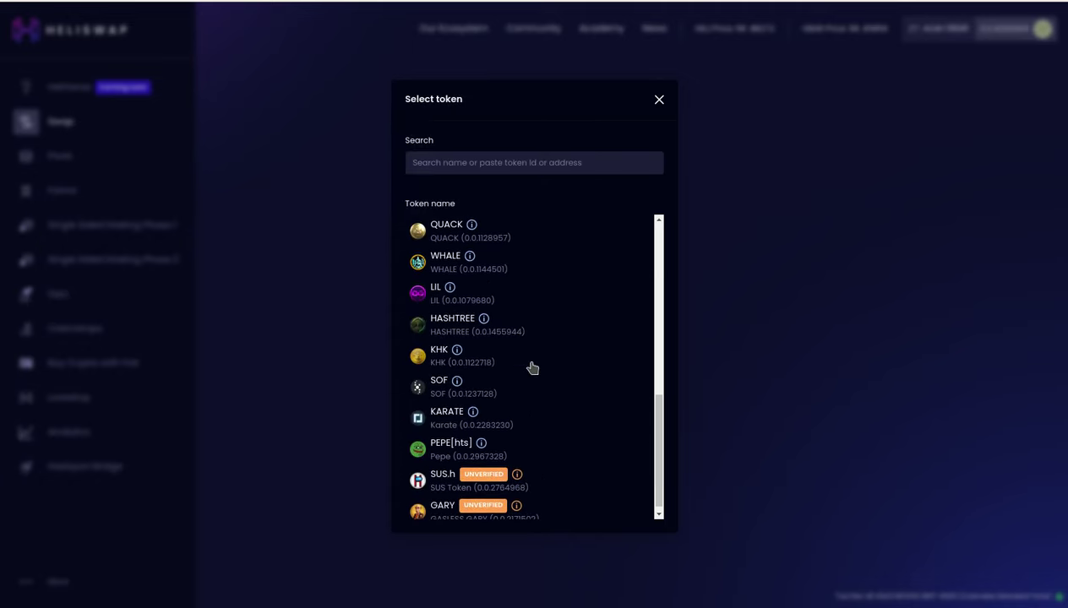
scroll(524, 360, up, 3)
scroll(524, 360, down, 3)
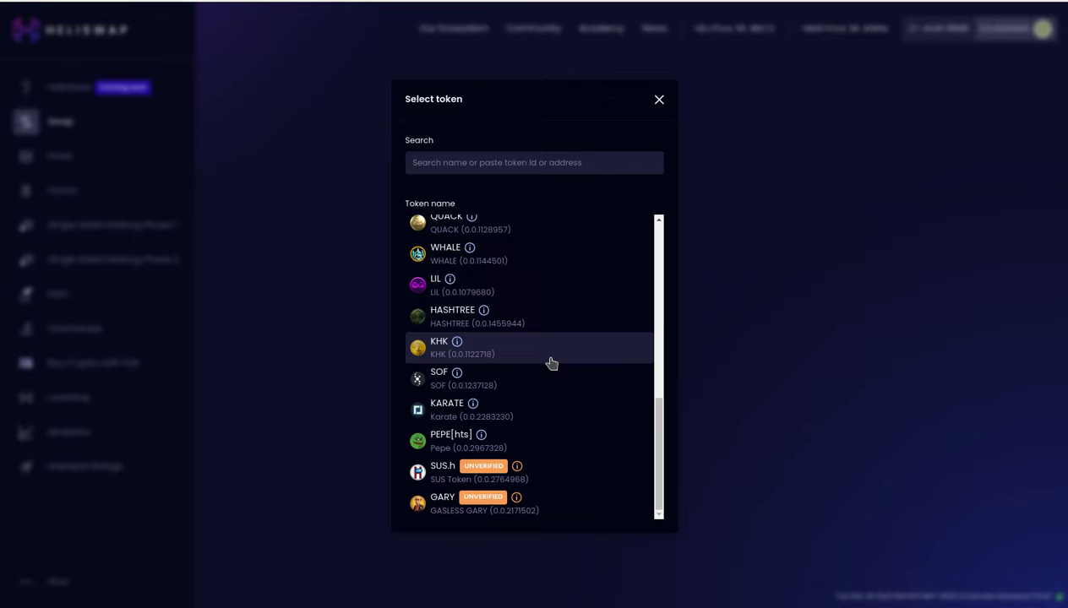
click(659, 102)
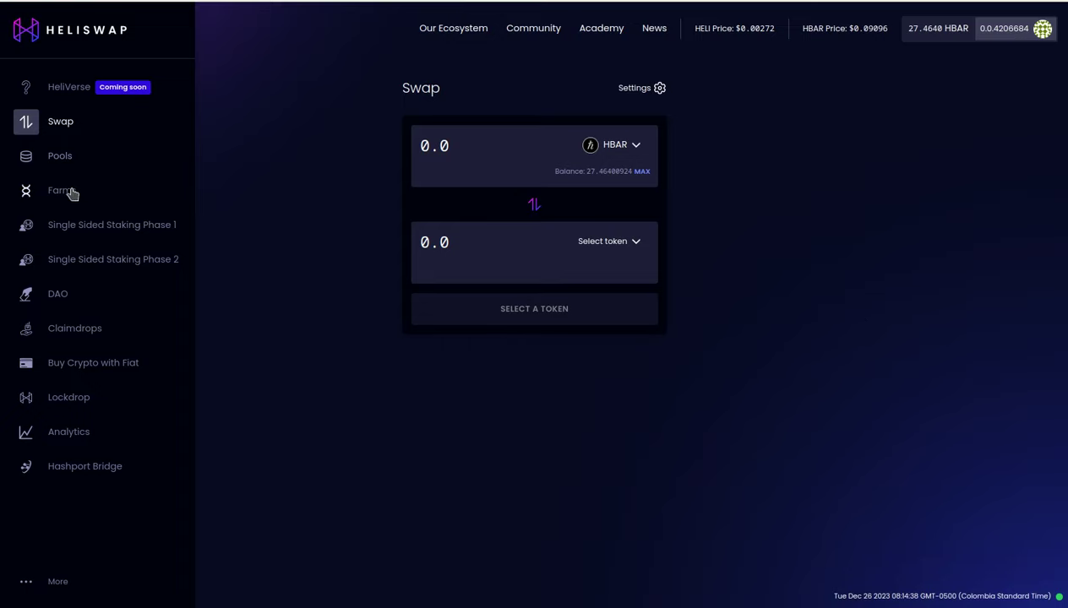
Open the HeliSwap pools list and examine the HBARX/HBAR pool's 7-day and 24-hour volumes and the HELI/HBAR super farm label.
click(66, 162)
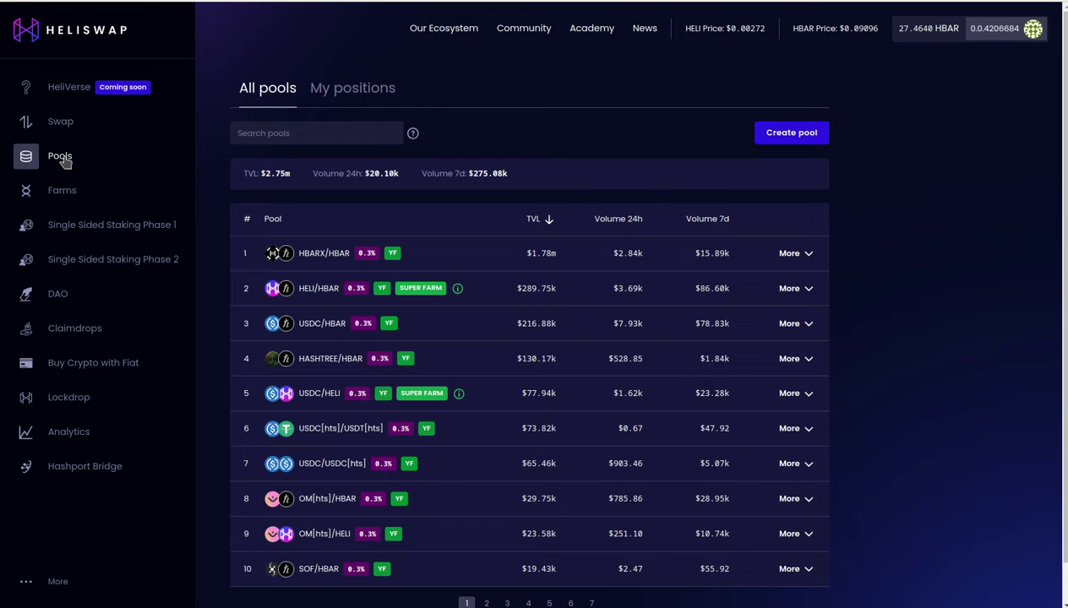
click(545, 220)
click(546, 220)
drag(731, 258, 697, 264)
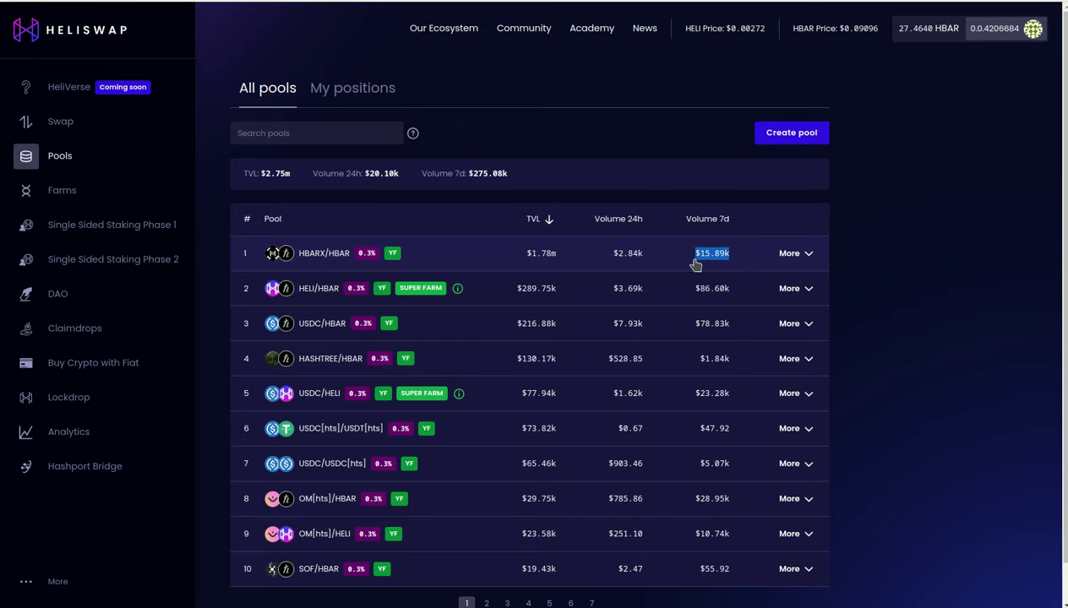
click(694, 265)
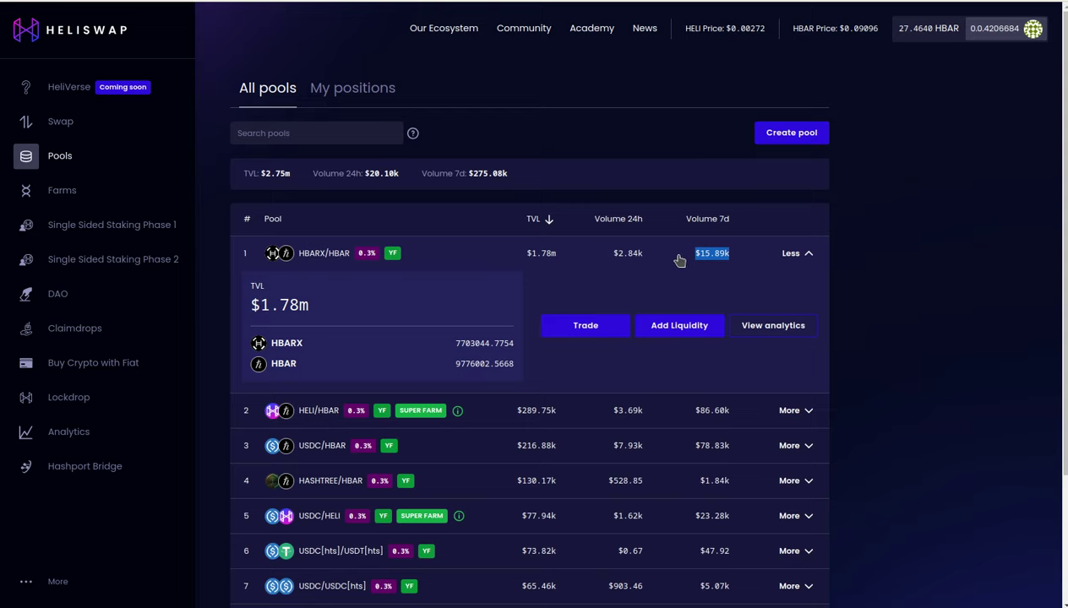
drag(648, 258, 615, 258)
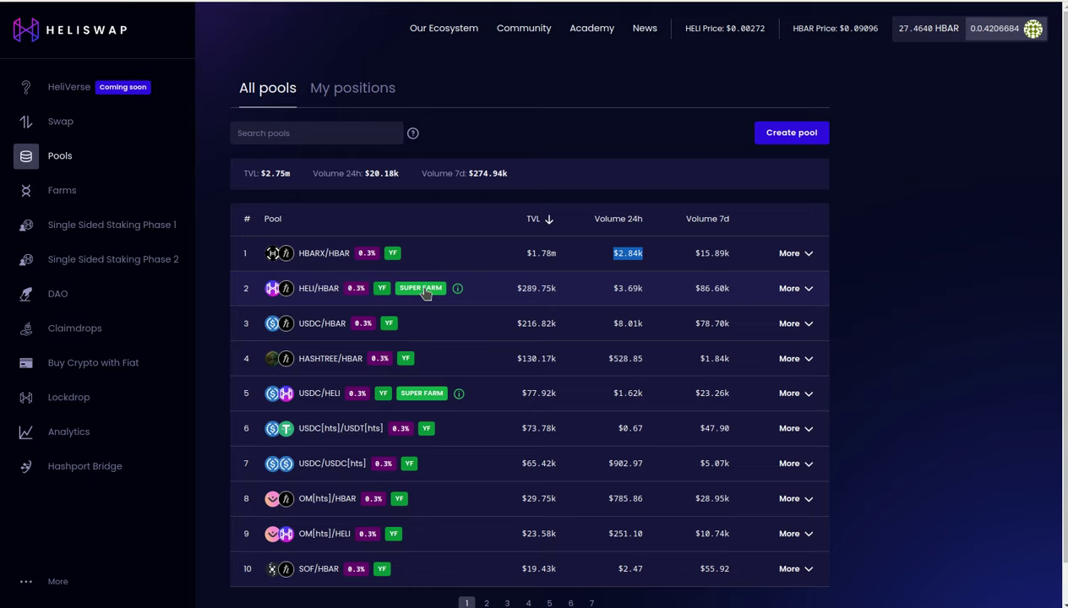
mouse_move(457, 290)
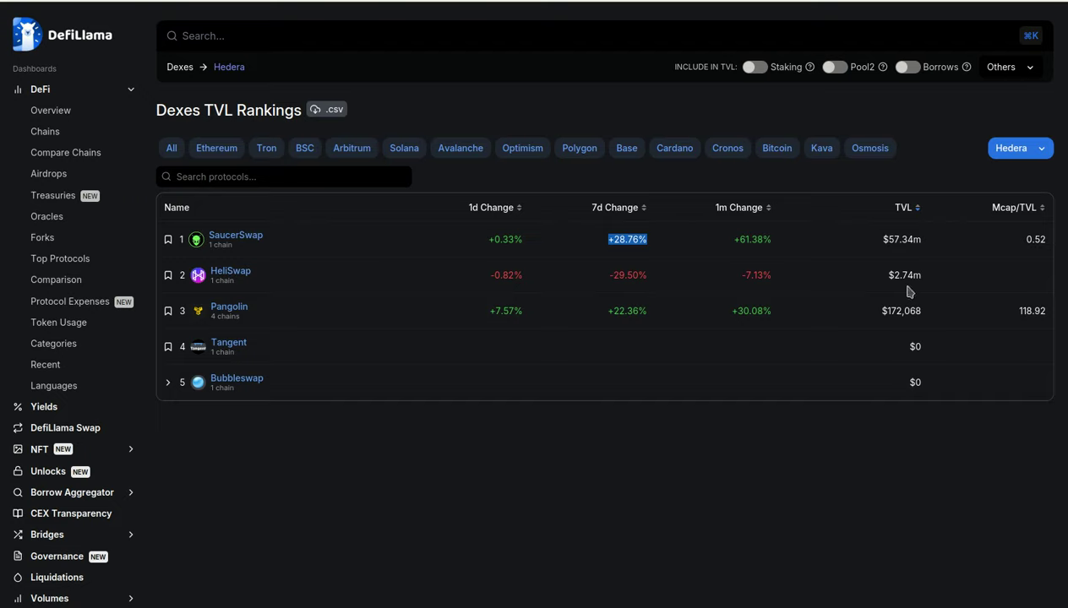
Highlight HeliSwap's TVL on DefiLlama, and switch to DEX Screener to look through the Hedera trading pairs.
drag(923, 280, 888, 274)
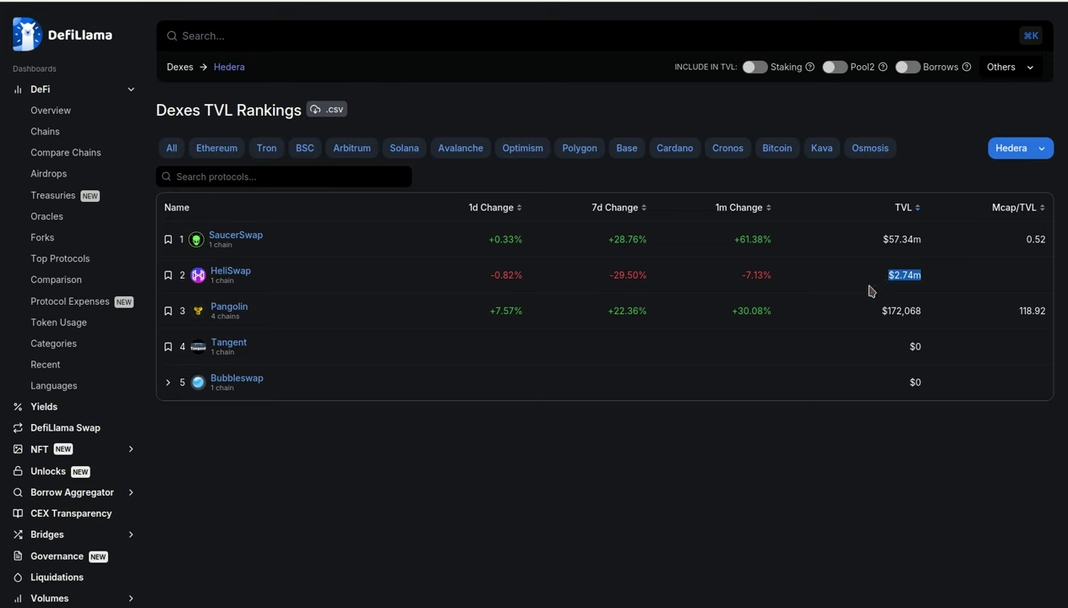
click(760, 2)
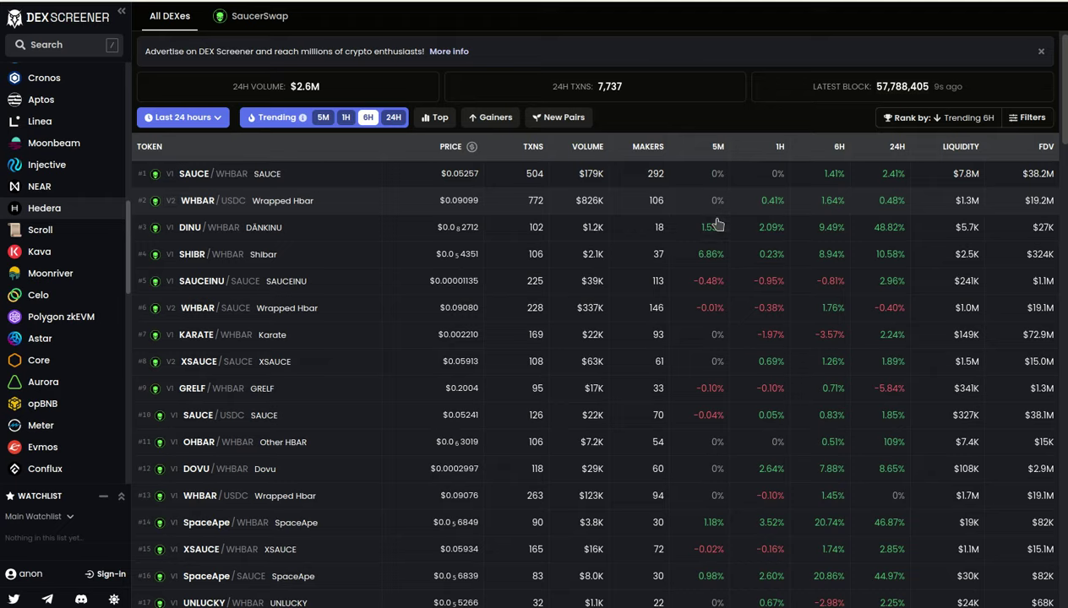
scroll(703, 346, down, 7)
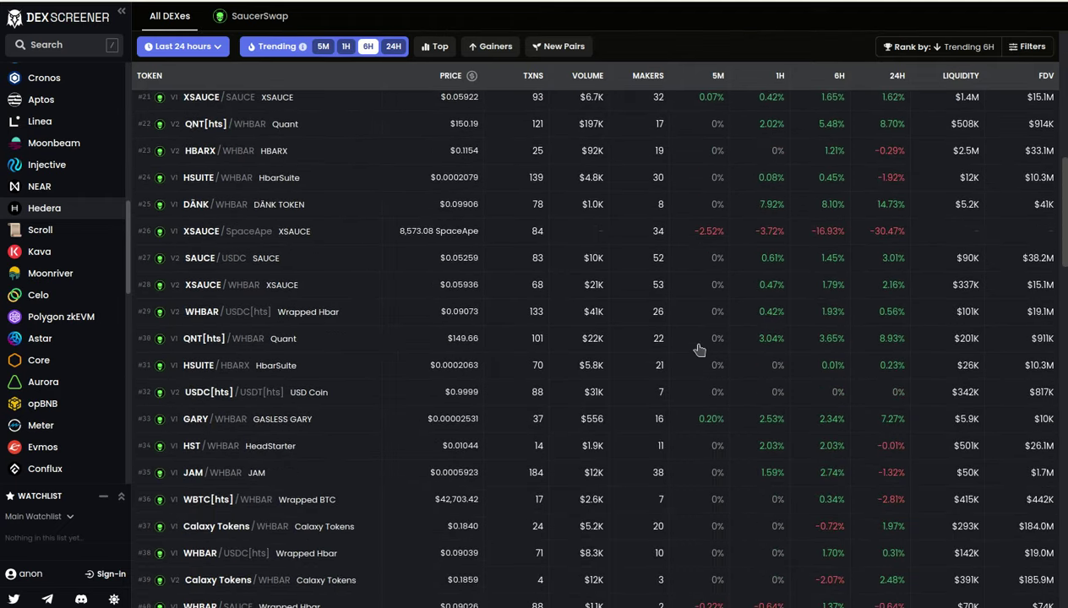
scroll(700, 350, down, 5)
scroll(699, 350, up, 12)
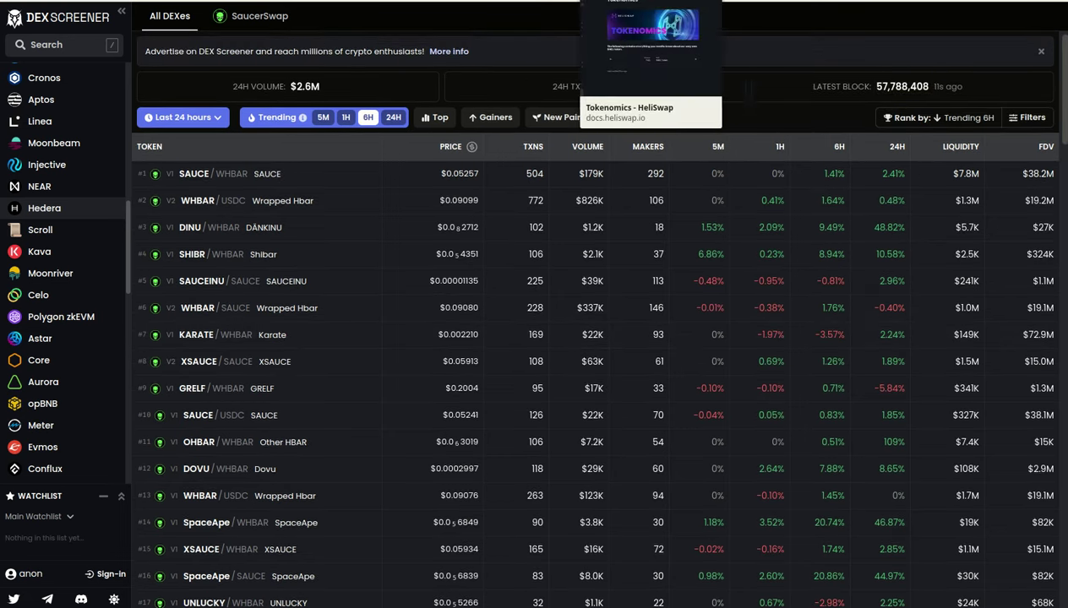
Return to the HeliSwap pools, show My positions, and read both info notes on the USDC/HELI pool.
click(541, 0)
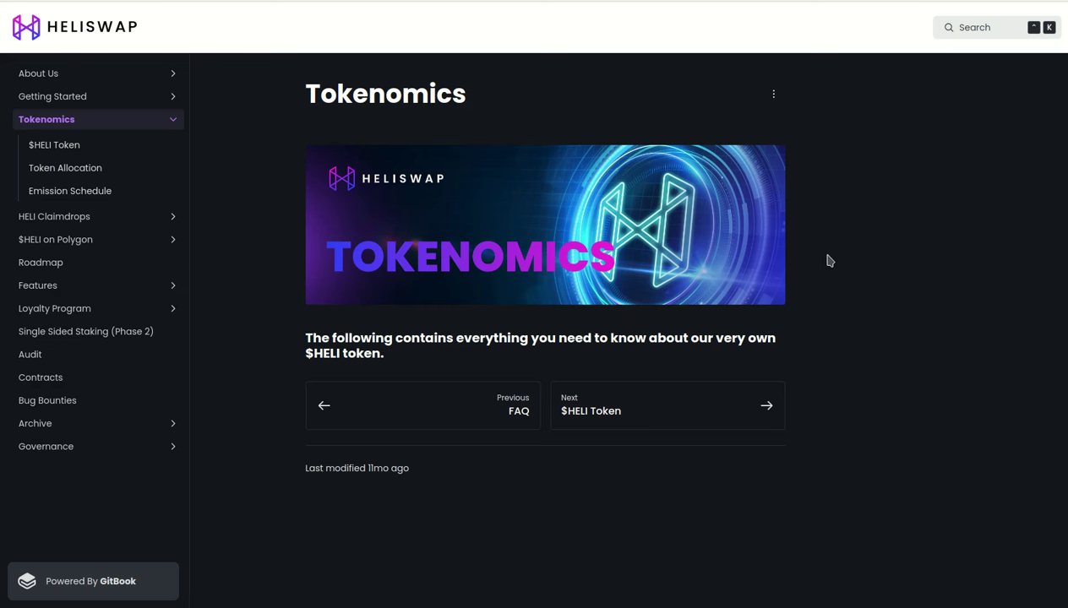
click(473, 0)
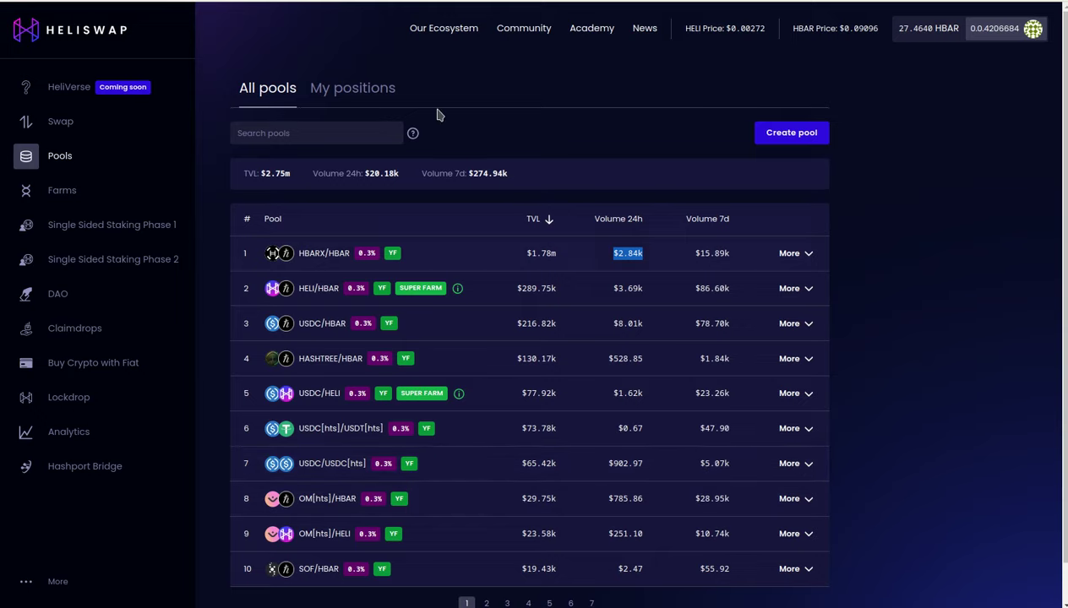
click(364, 95)
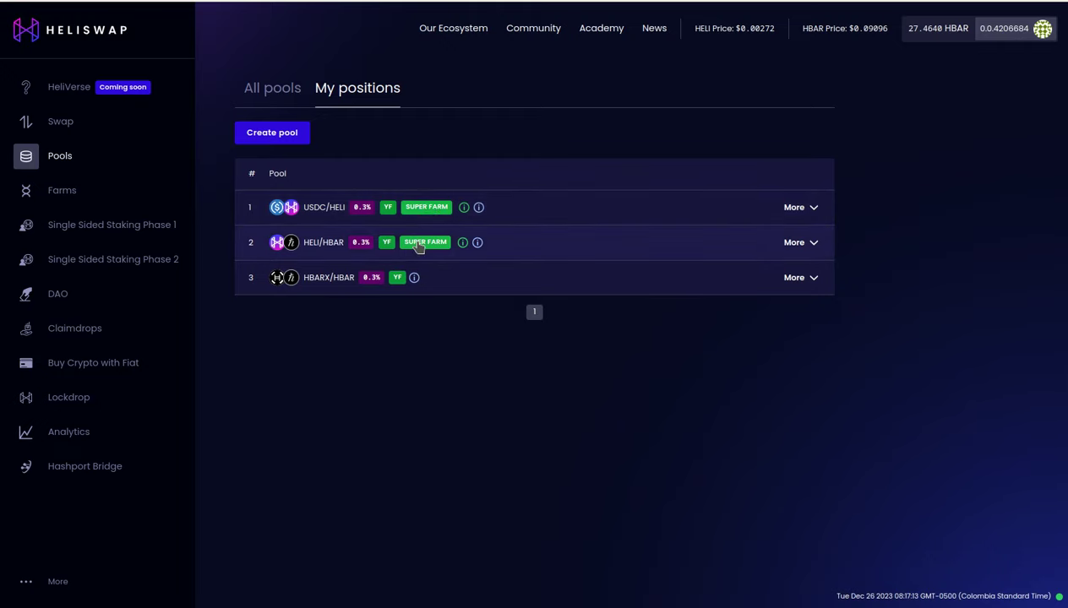
mouse_move(463, 209)
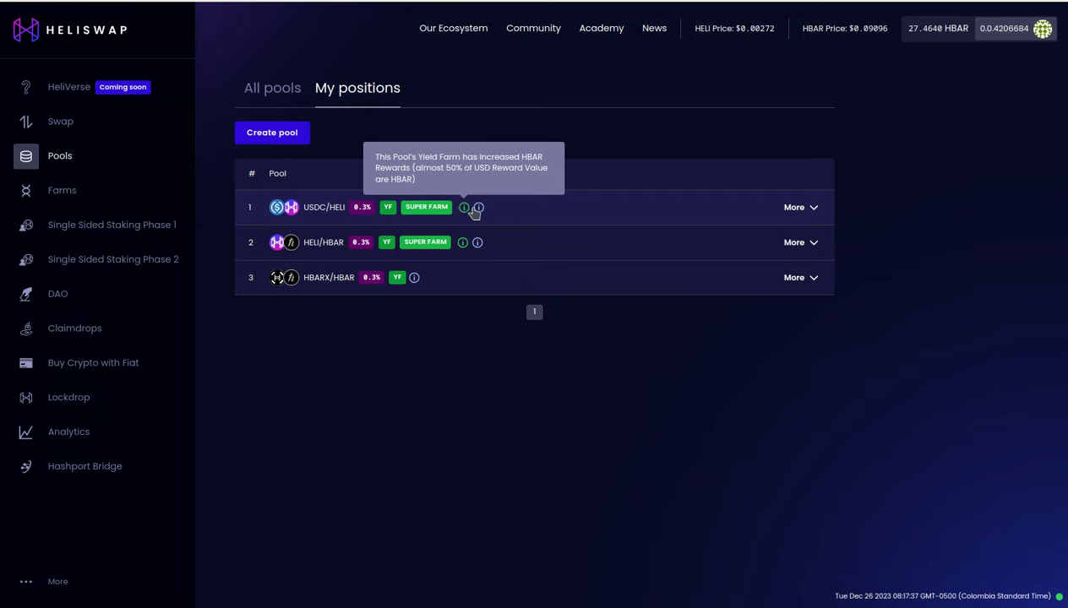
mouse_move(479, 209)
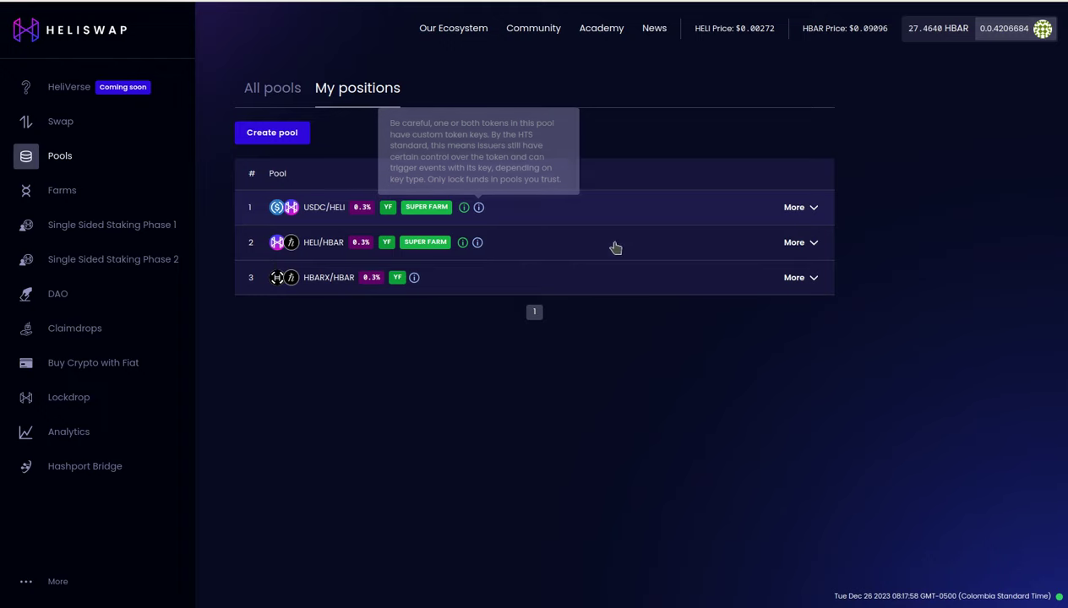
Inspect the USDC/HELI position and its Remove Liquidity form at 100% without removing anything, and view the HELI/HBAR position's details.
click(580, 219)
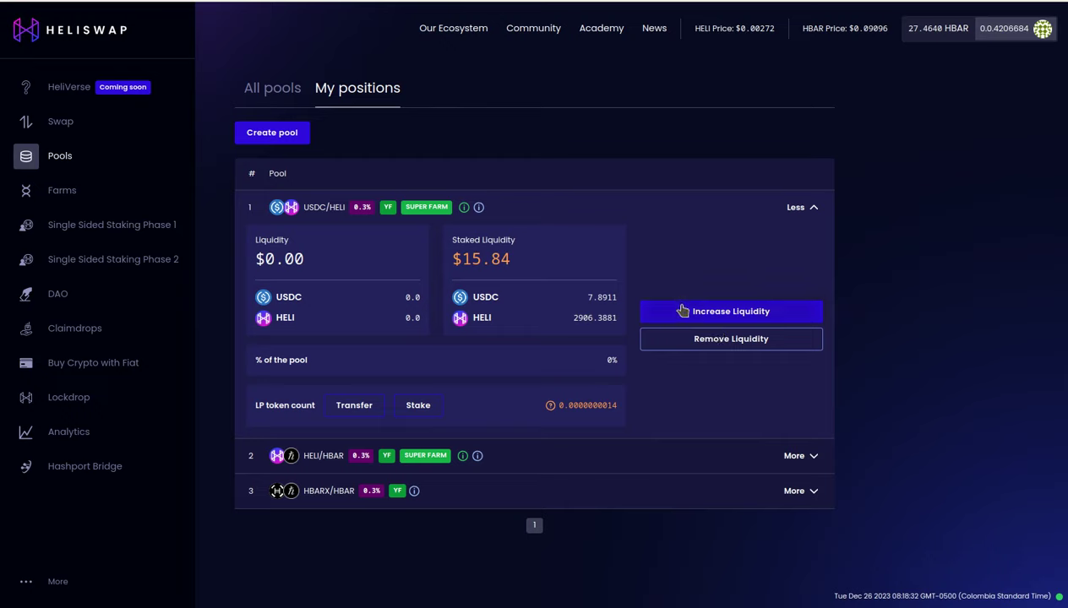
click(728, 341)
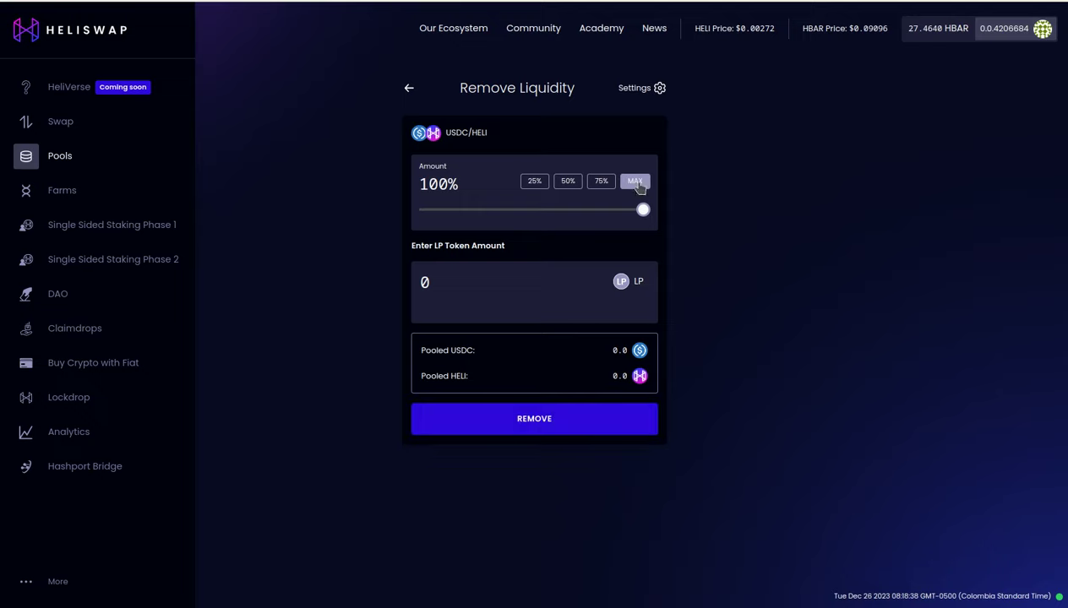
click(636, 182)
click(409, 89)
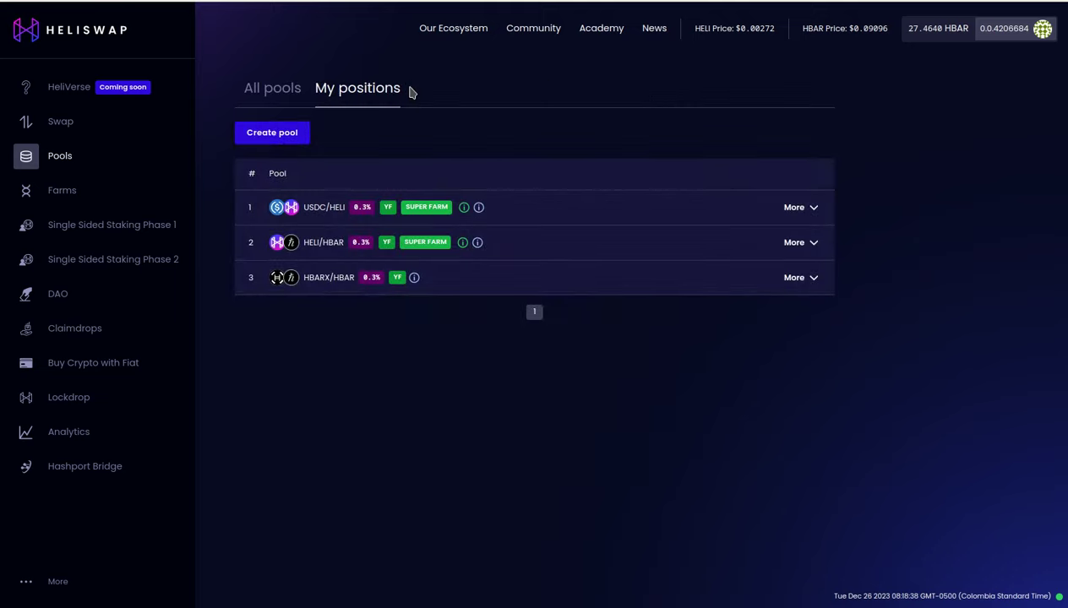
click(312, 244)
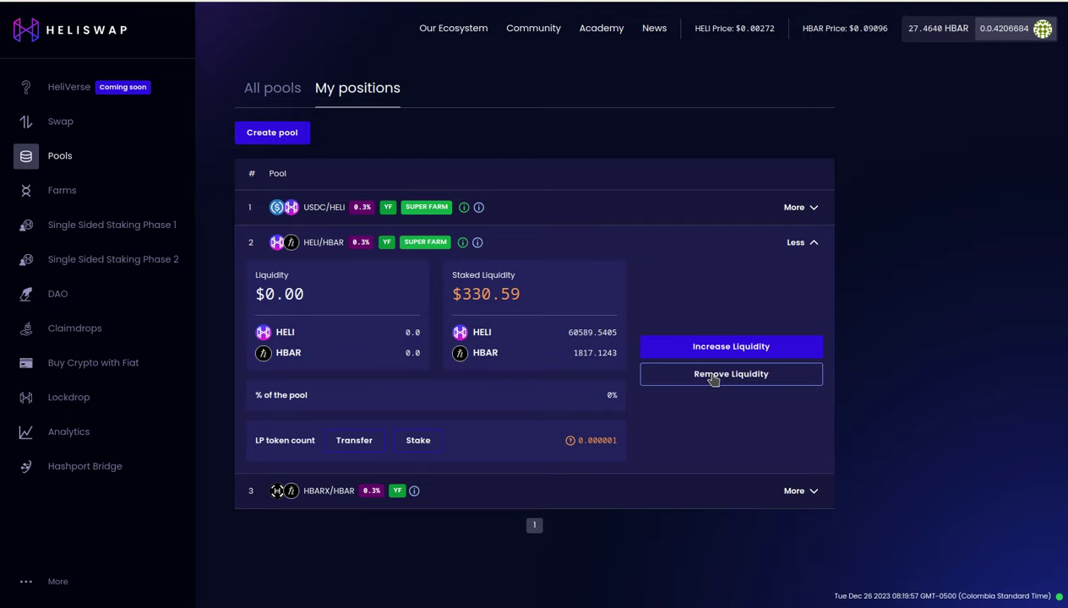
click(319, 245)
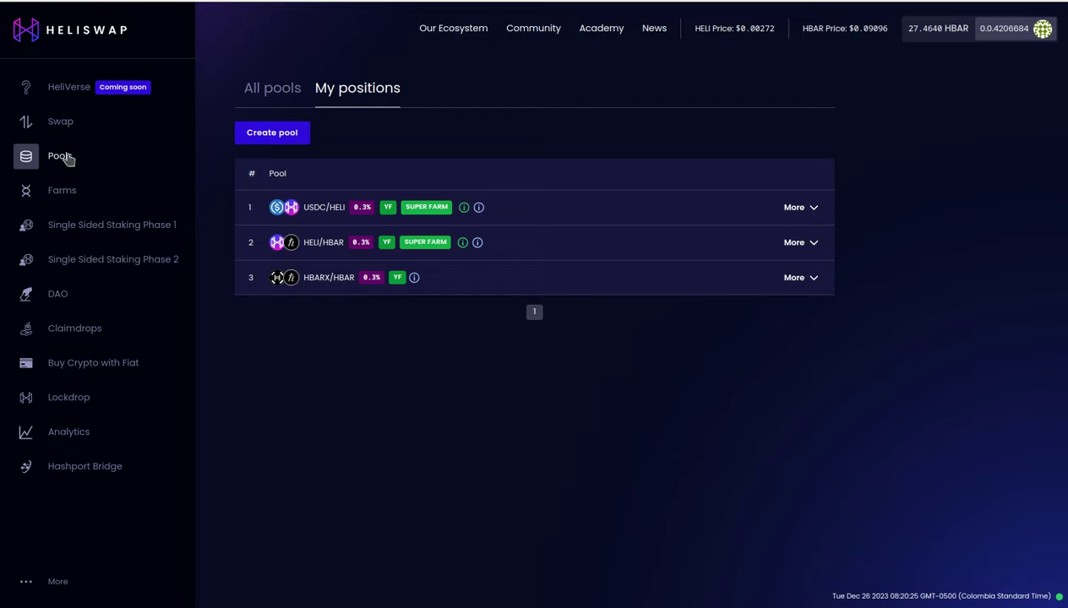
From All pools, preview adding the maximum HBAR balance to the HBARX/HBAR pool and leave without providing liquidity.
click(268, 92)
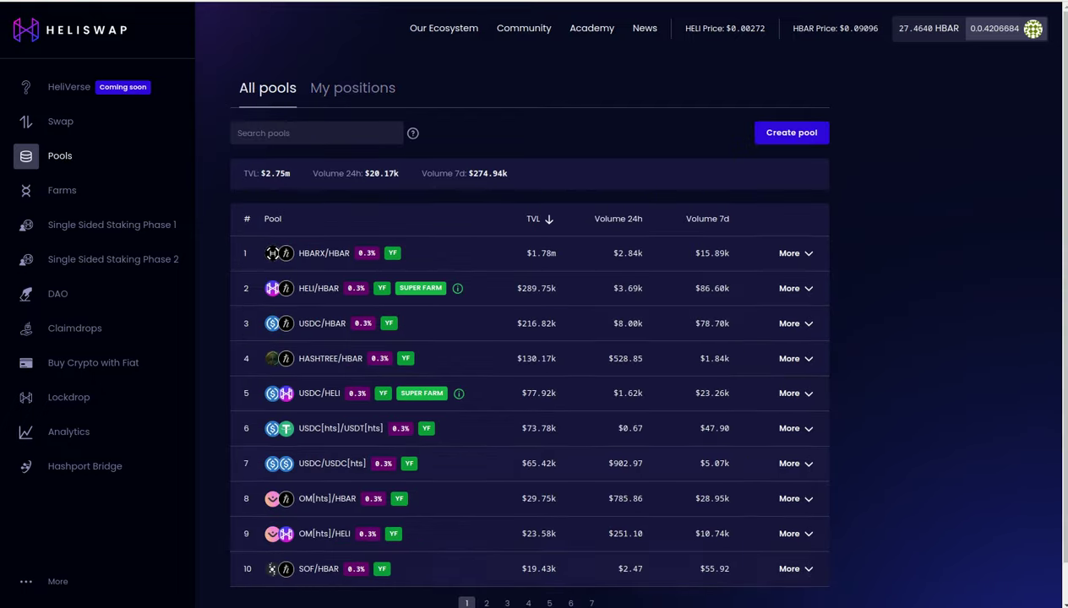
click(319, 258)
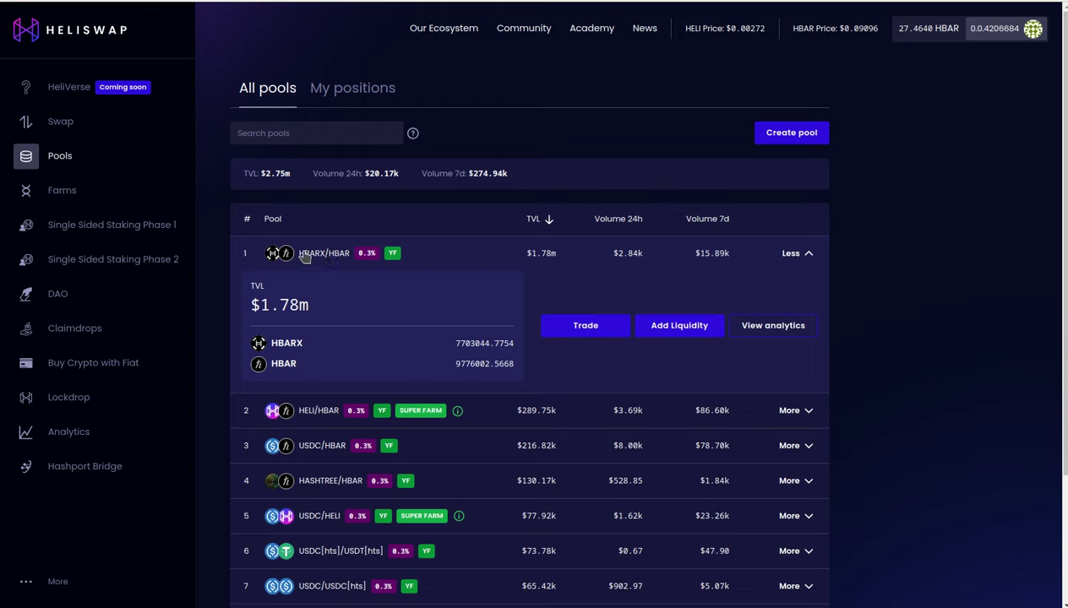
click(686, 333)
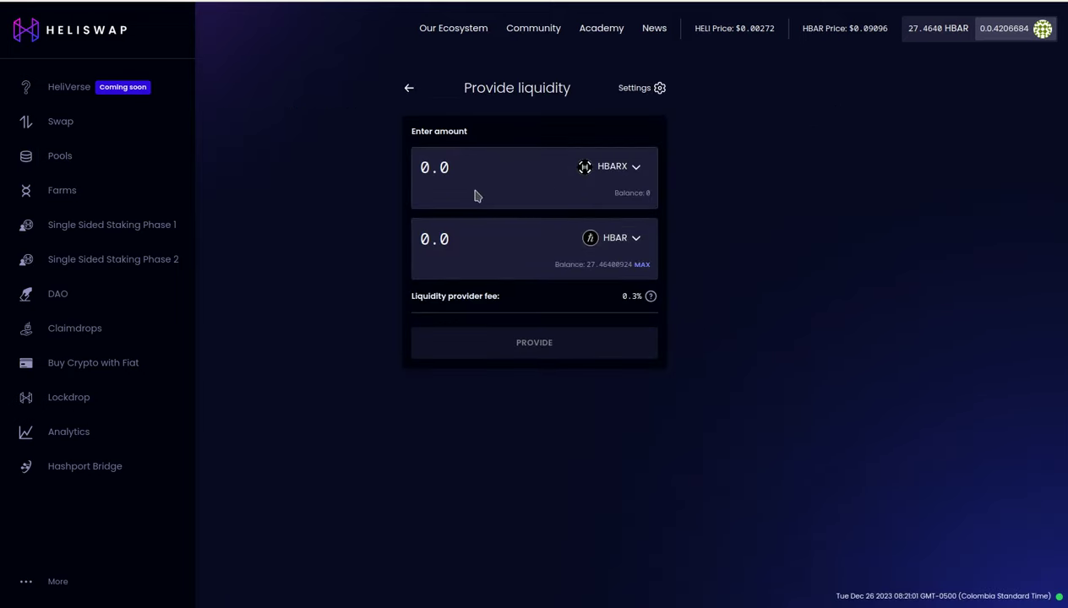
click(642, 266)
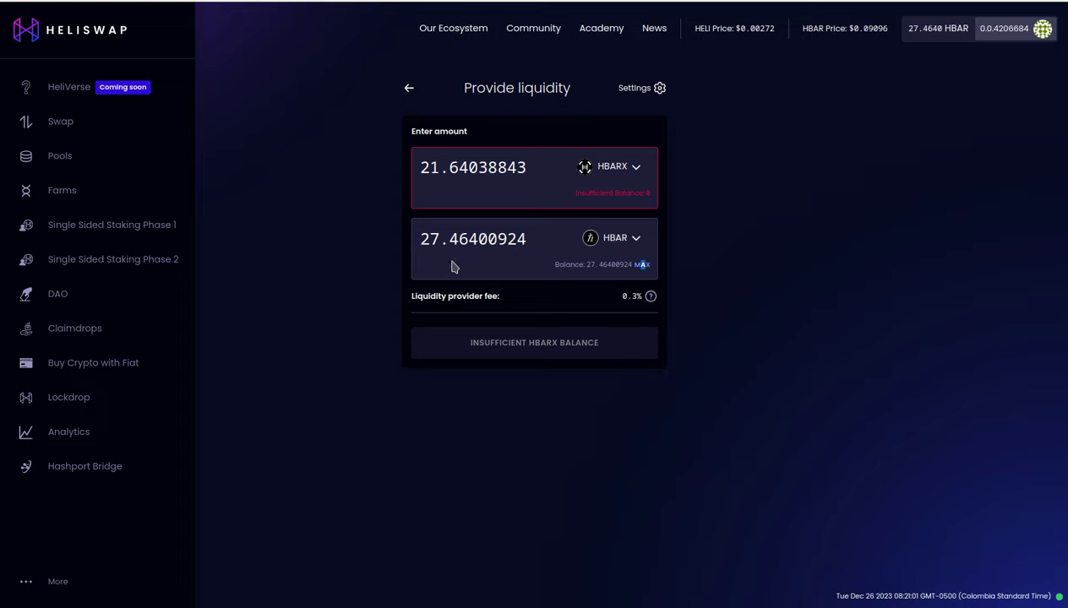
drag(440, 237, 419, 238)
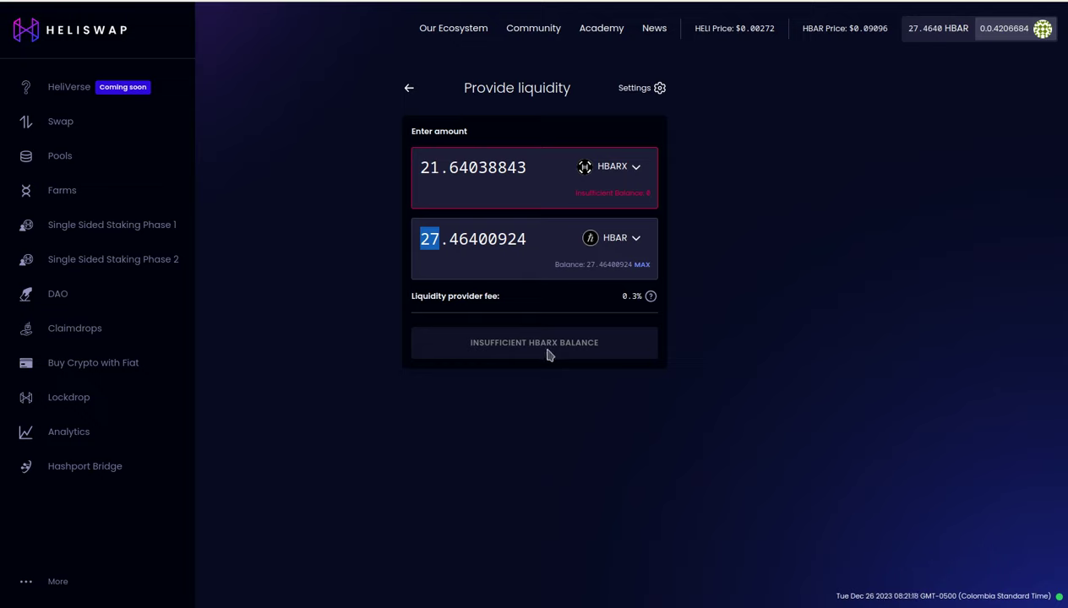
click(409, 88)
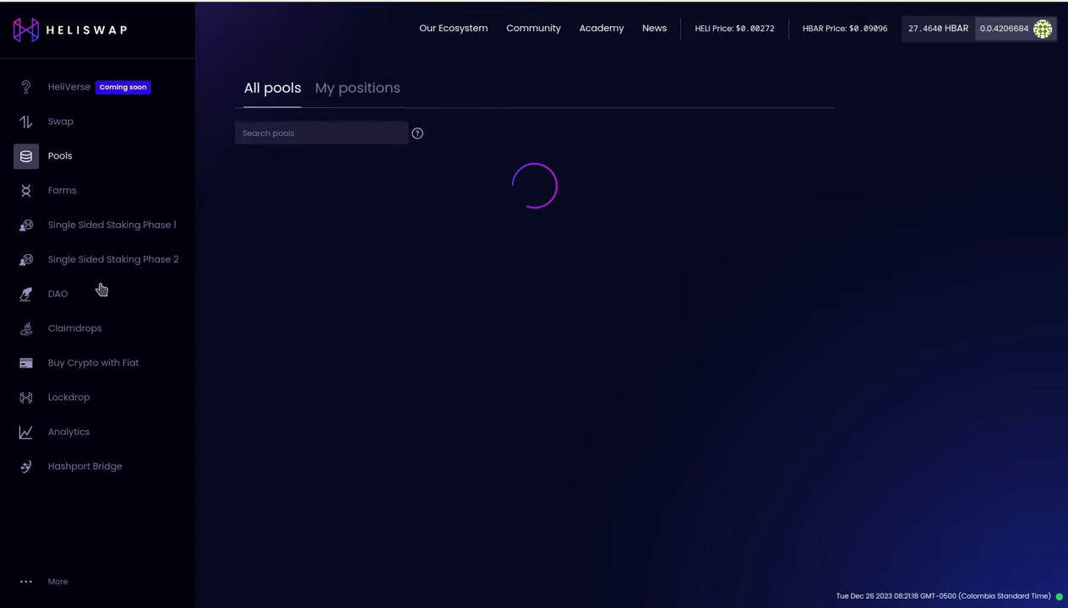
Open the HELI/HBAR farm and highlight its total APR and the pending HBAR and HELI reward amounts.
click(69, 193)
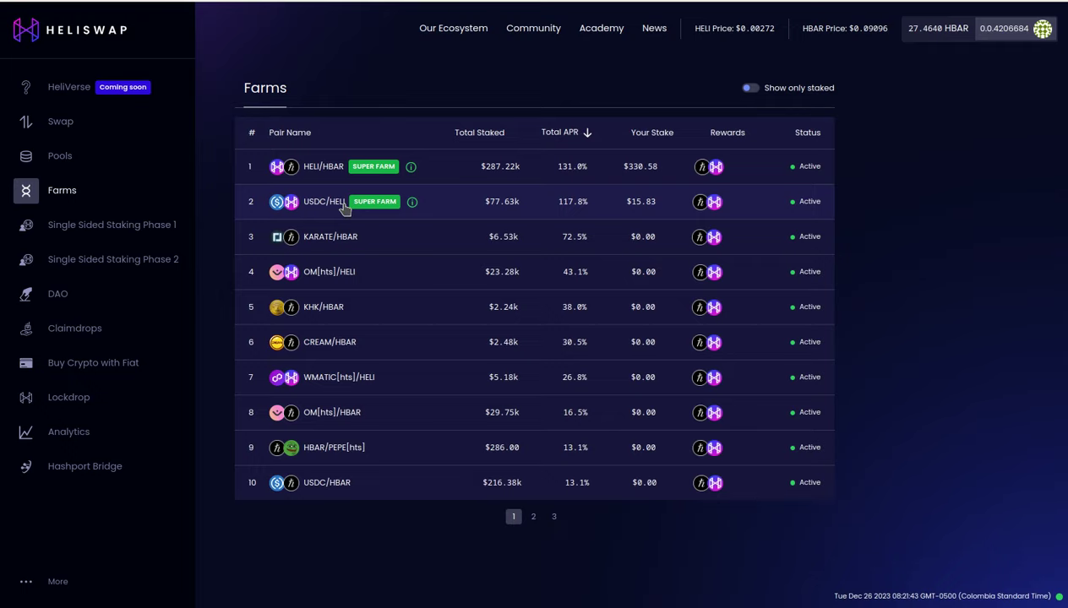
click(320, 169)
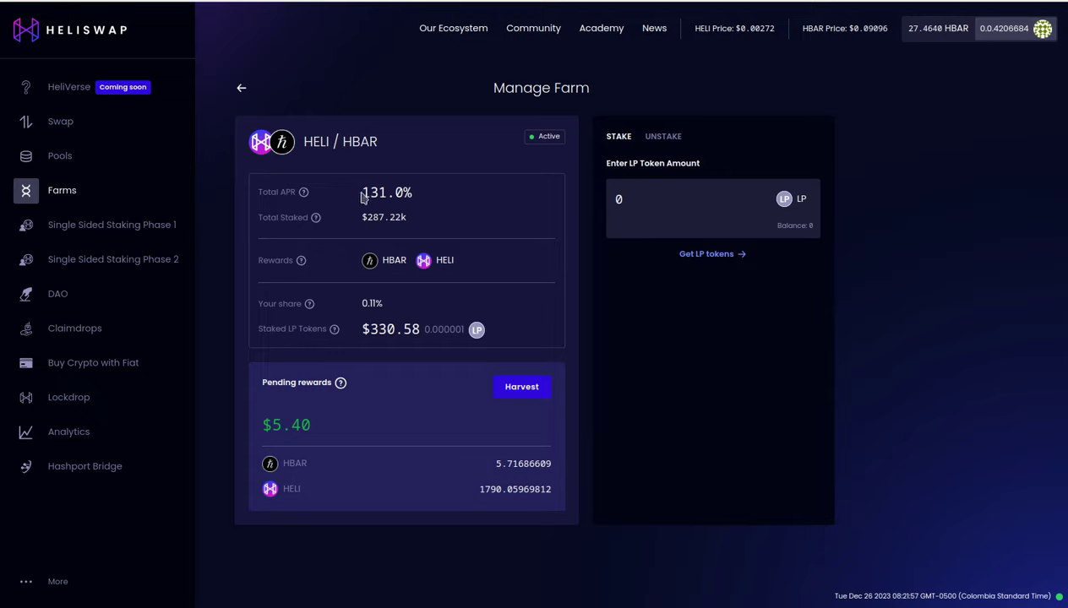
drag(362, 193, 412, 193)
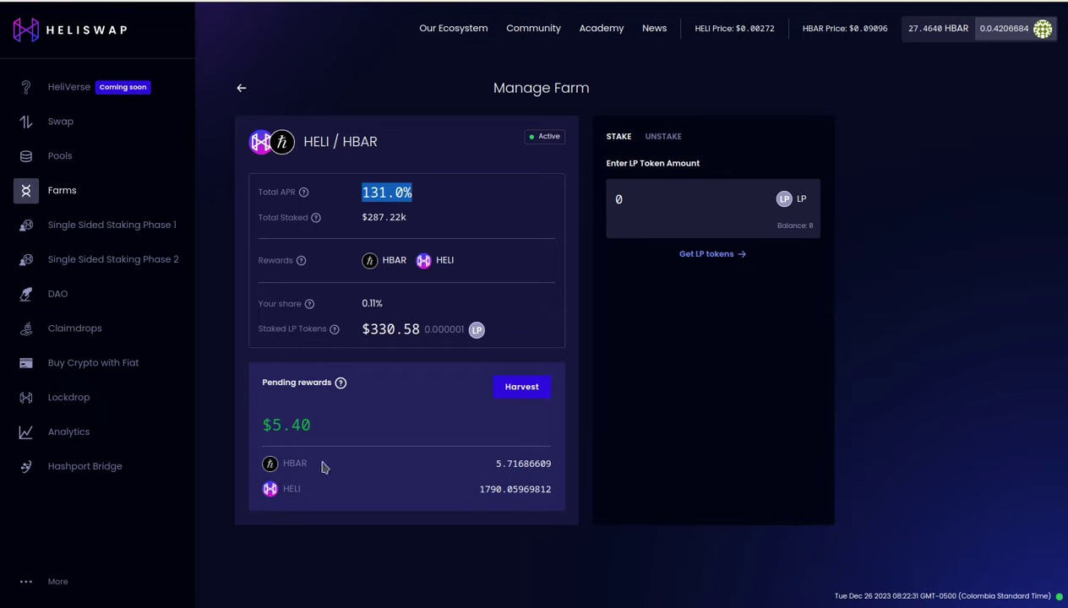
drag(307, 463, 288, 463)
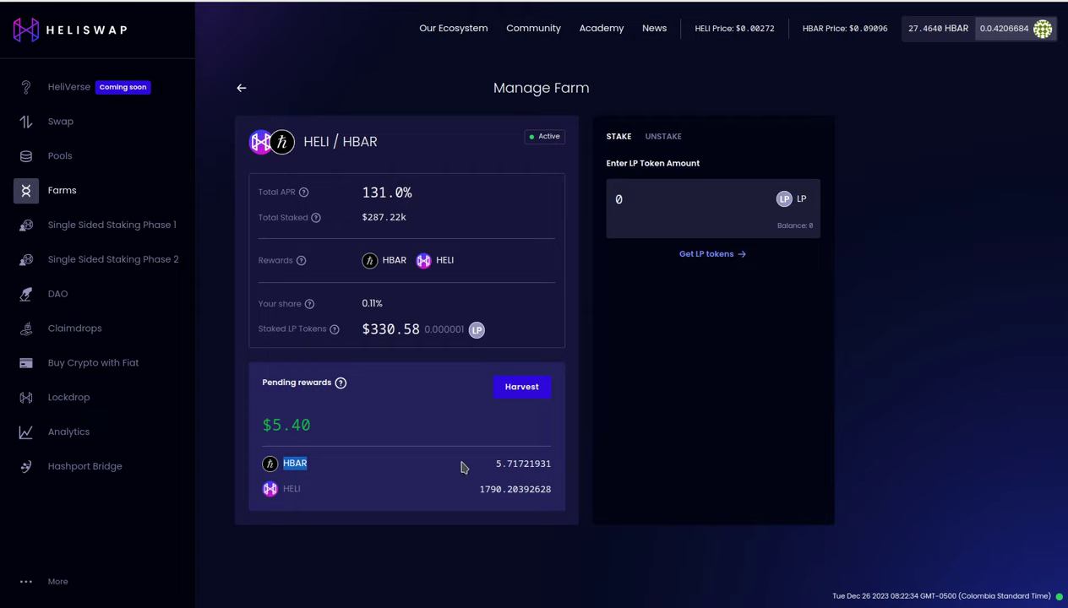
drag(495, 470, 557, 470)
drag(479, 491, 551, 490)
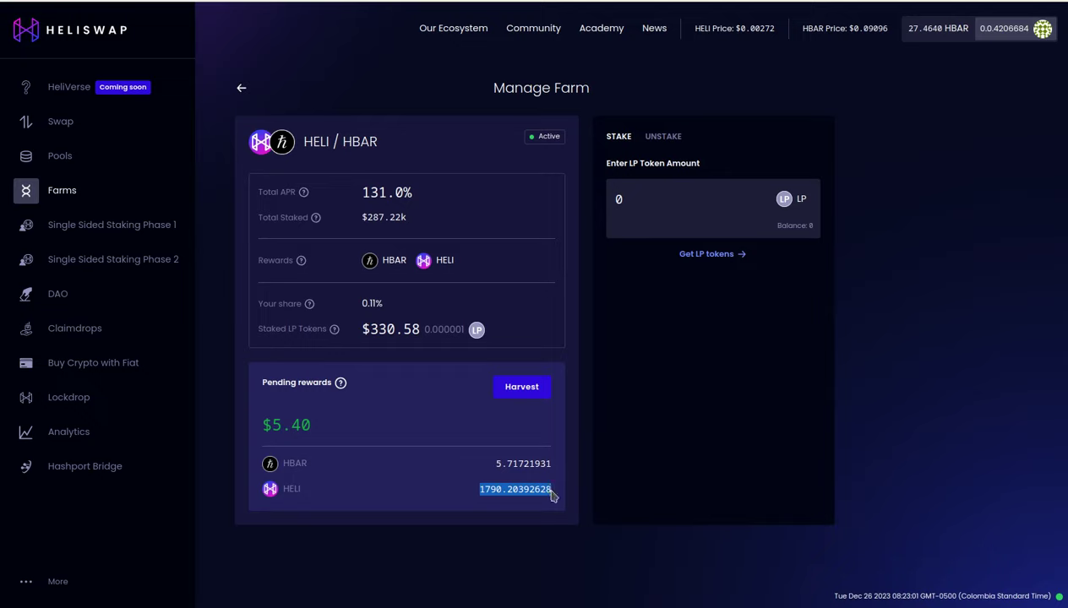
Try to harvest the HELI/HBAR farm's pending rewards, signing in to HashPack with the wallet password.
click(521, 388)
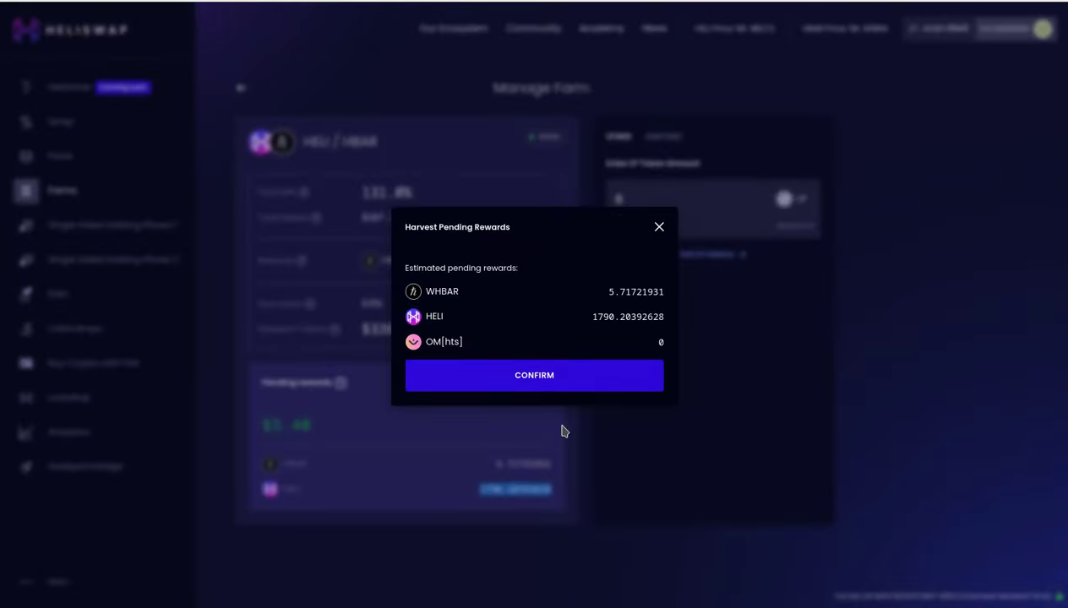
click(538, 376)
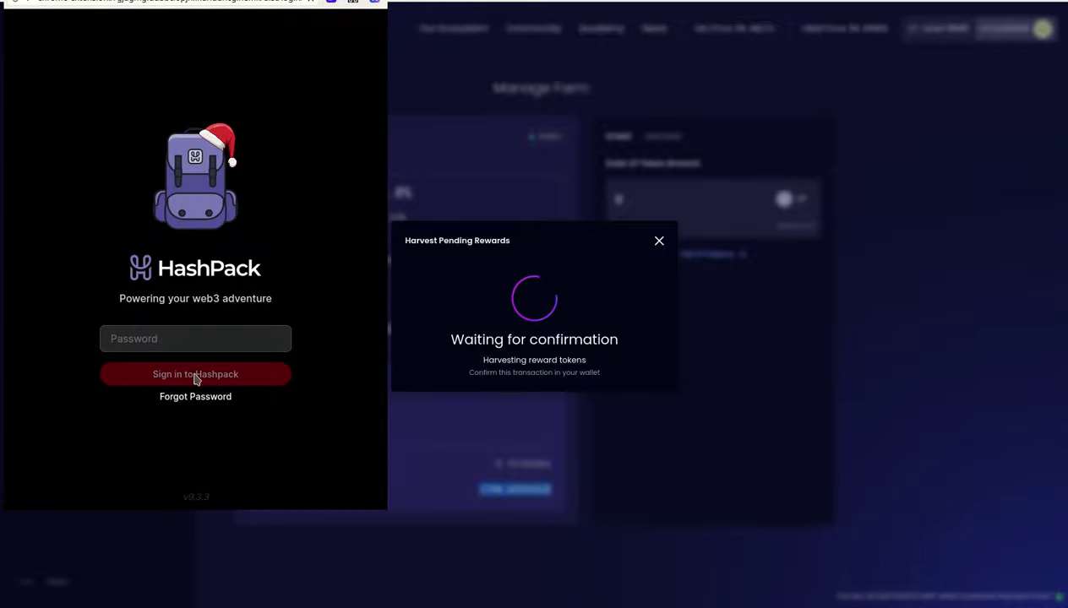
click(184, 343)
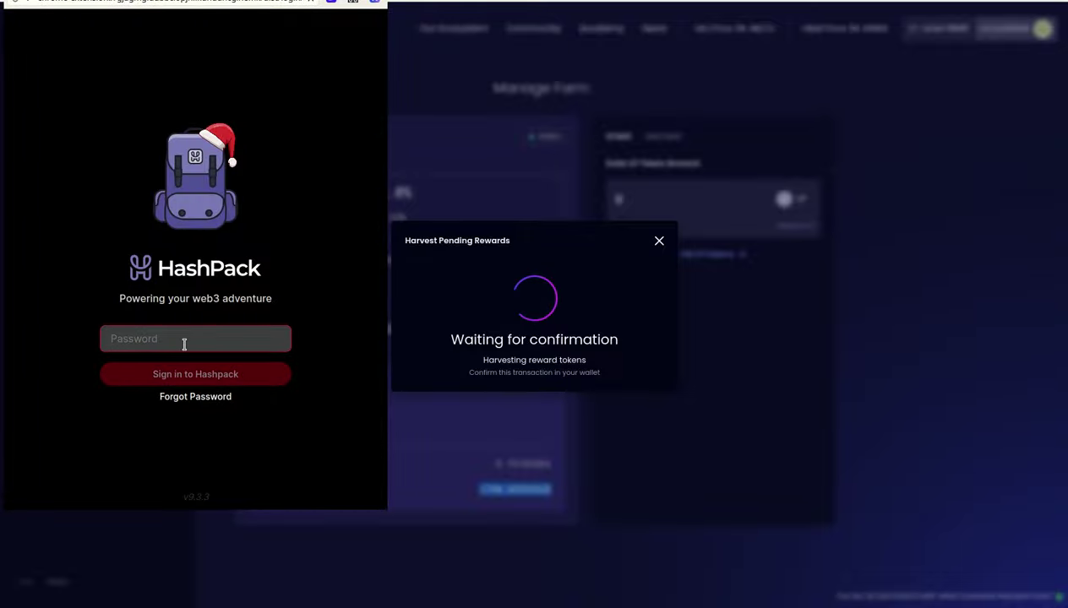
text(••••••••••••••••)
key(Return)
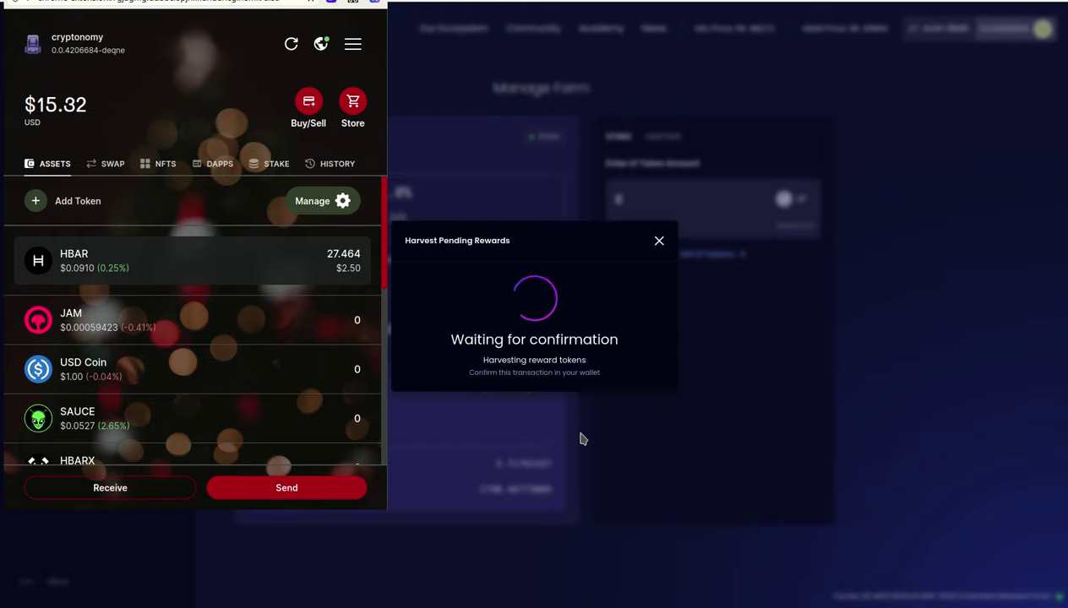
click(944, 390)
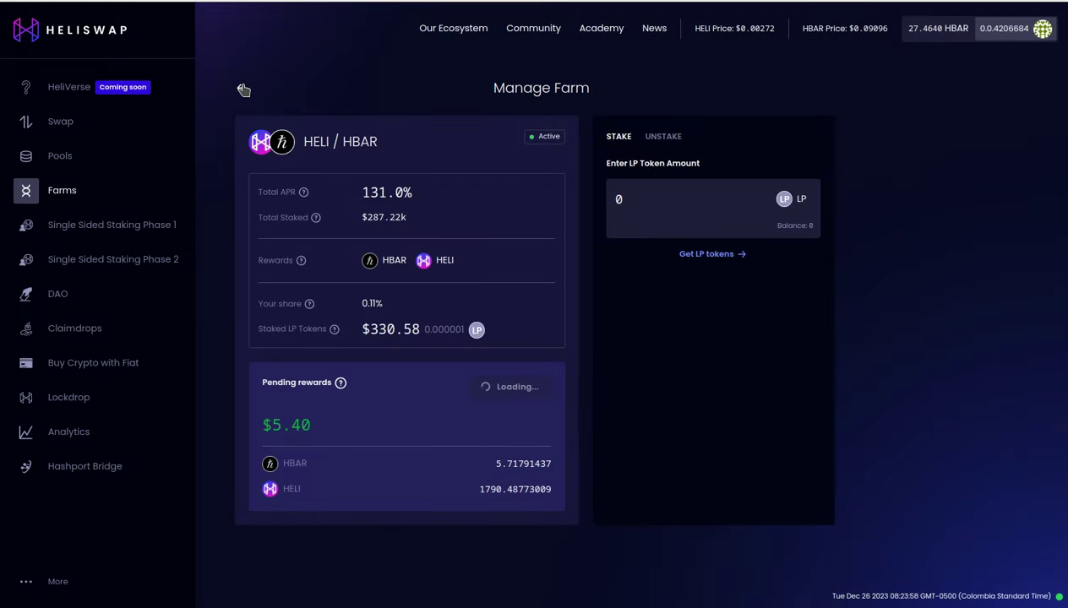
Filter the farms list to only staked ones, open the USDC/HELI farm, and highlight its pending HBAR reward.
click(241, 88)
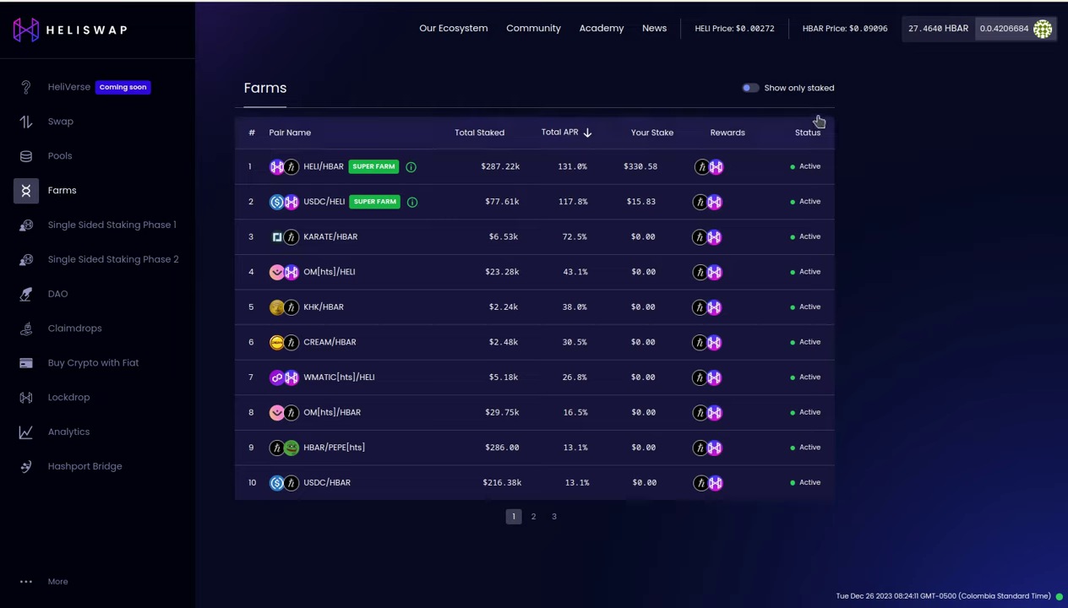
click(753, 90)
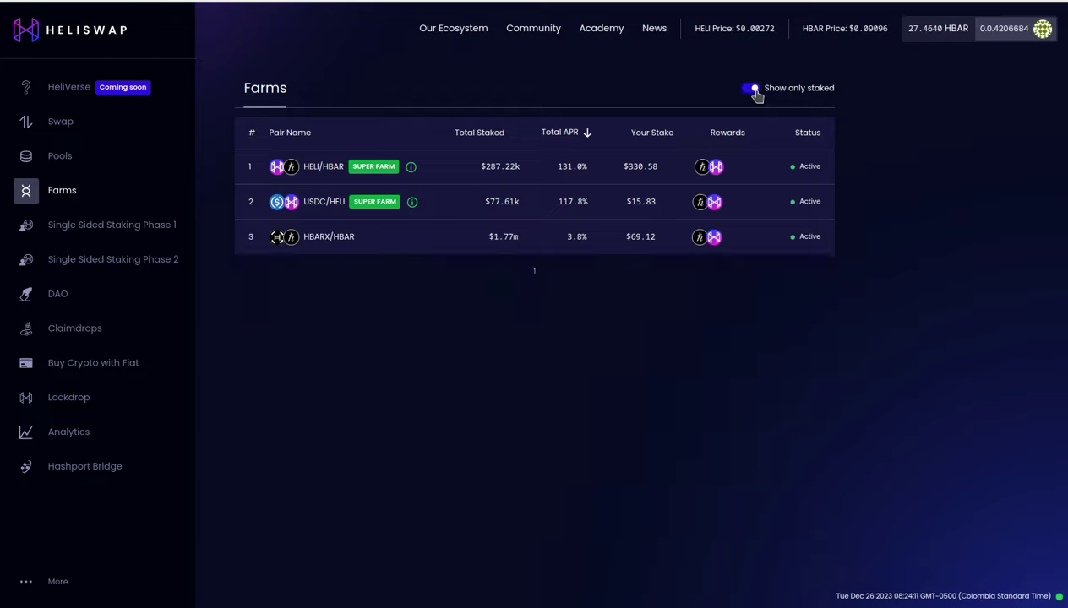
click(323, 207)
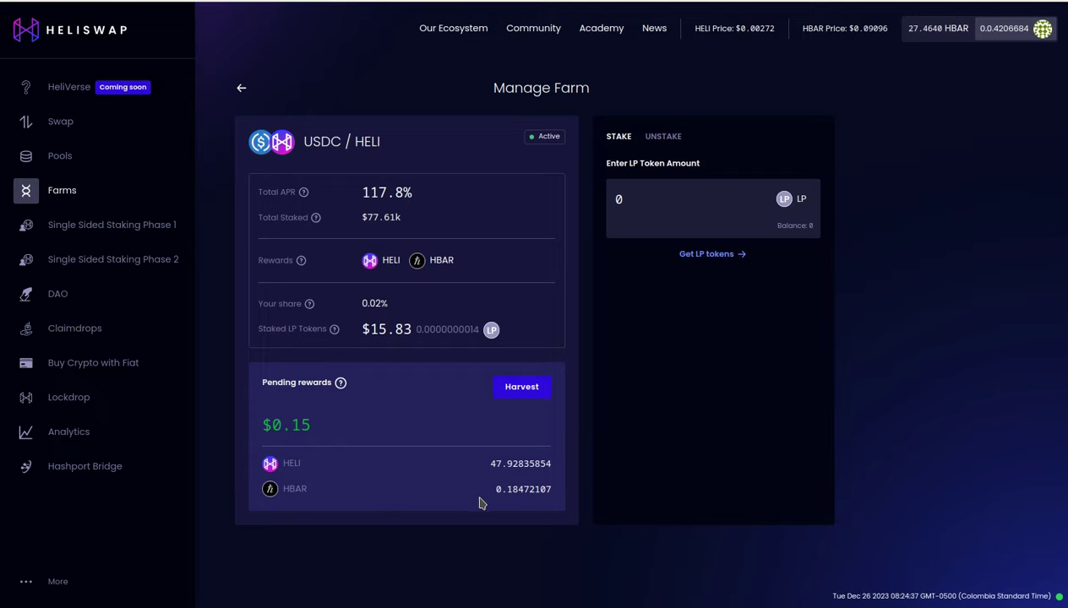
drag(325, 494, 268, 492)
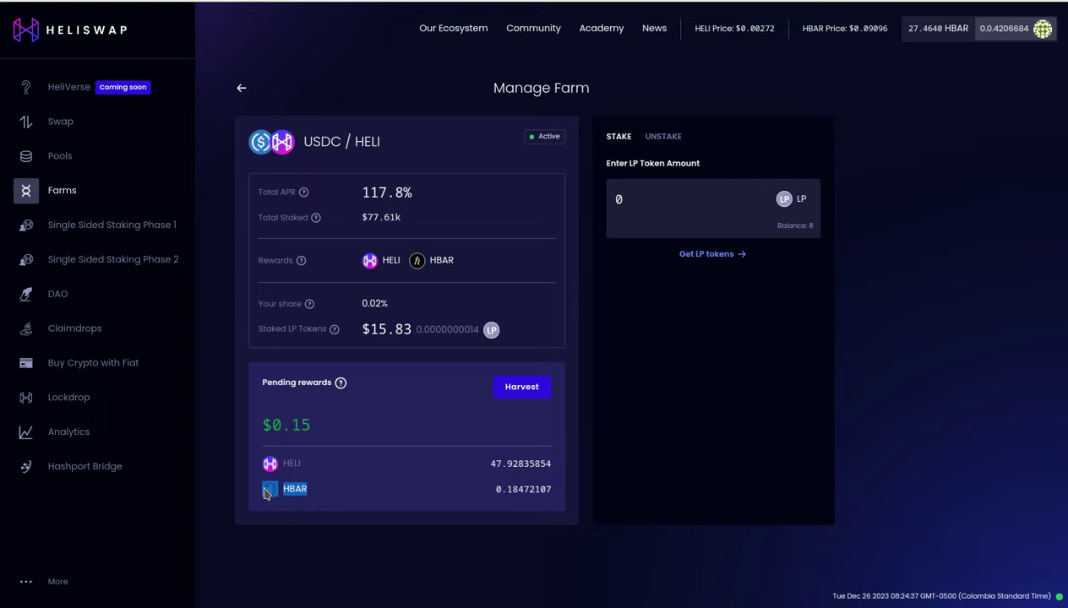
Try to harvest the USDC/HELI farm's pending rewards, and leave the wallet confirmation dialog.
click(528, 390)
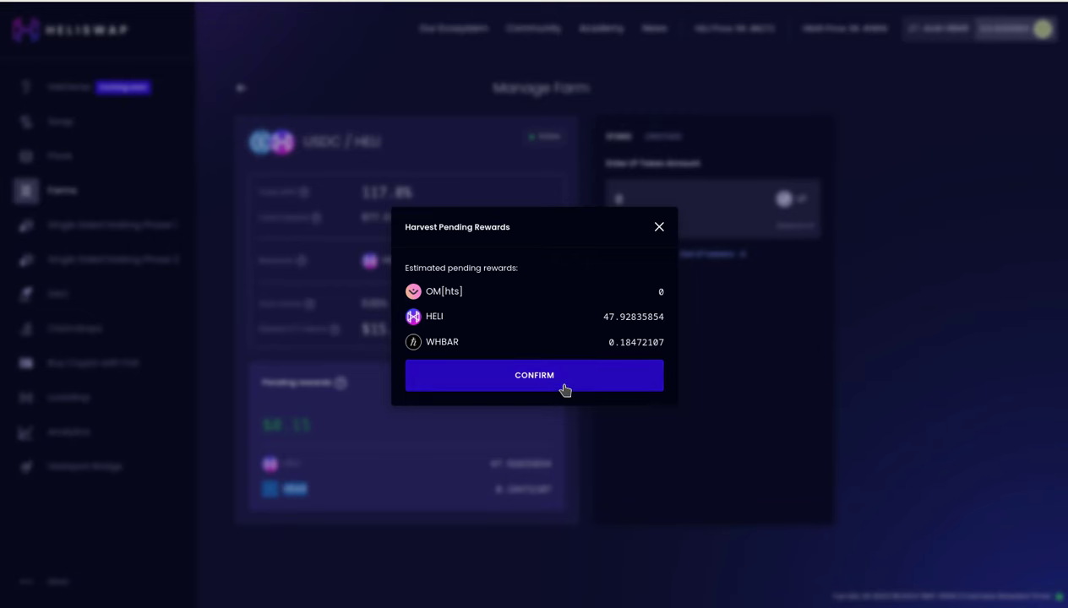
click(564, 388)
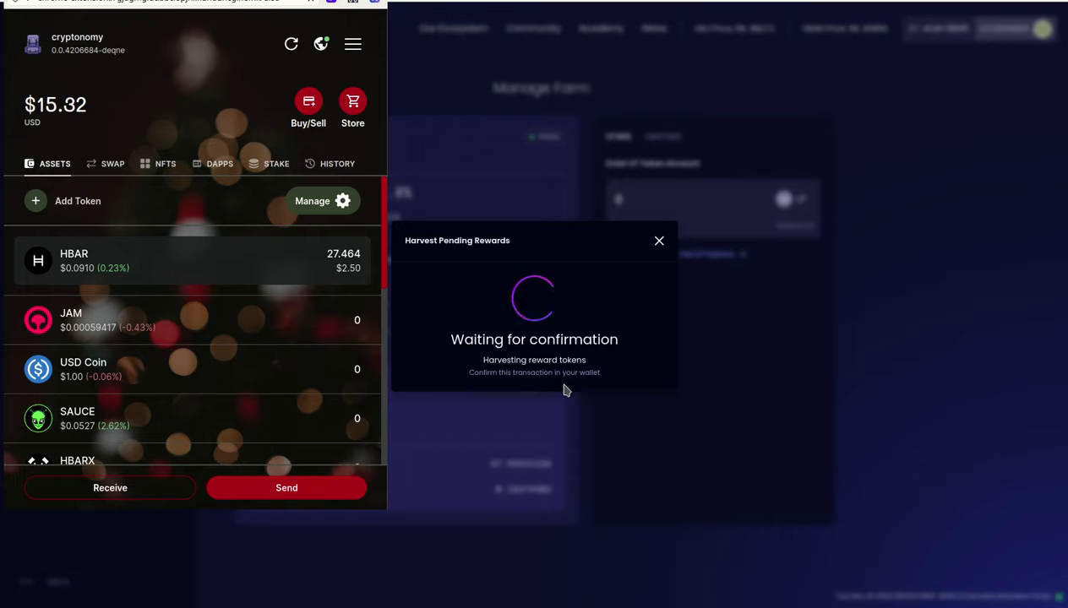
click(583, 563)
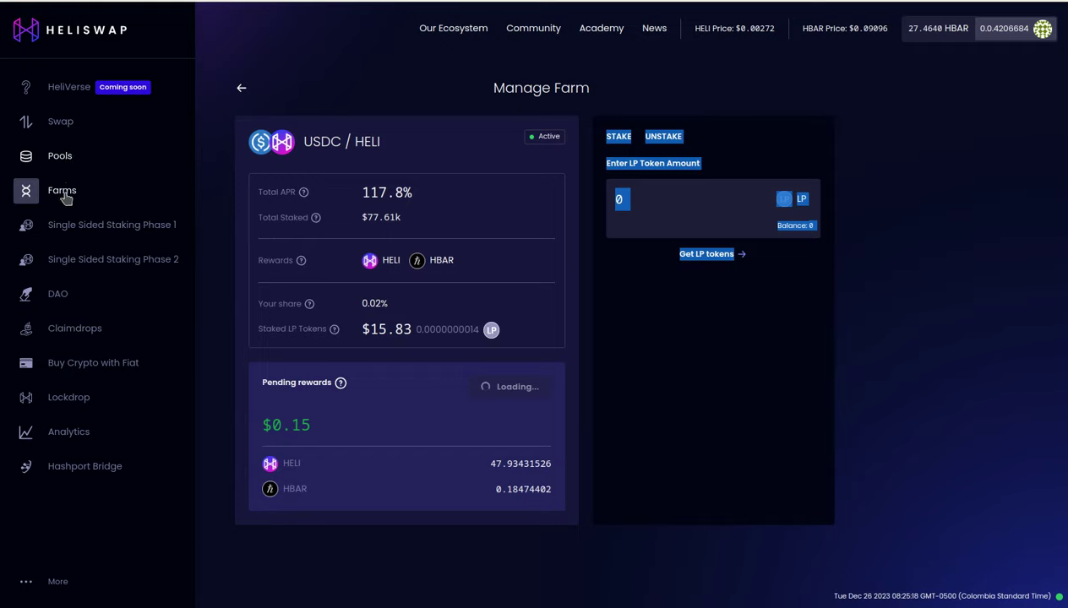
Revisit HeliSwap's Swap page and its Pools page.
click(64, 121)
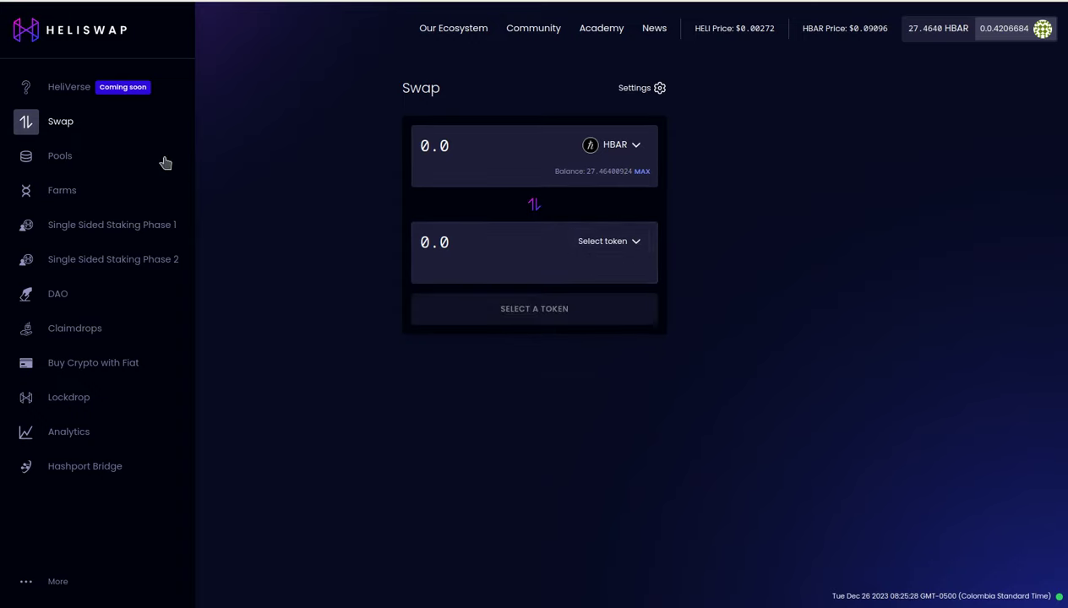
click(57, 161)
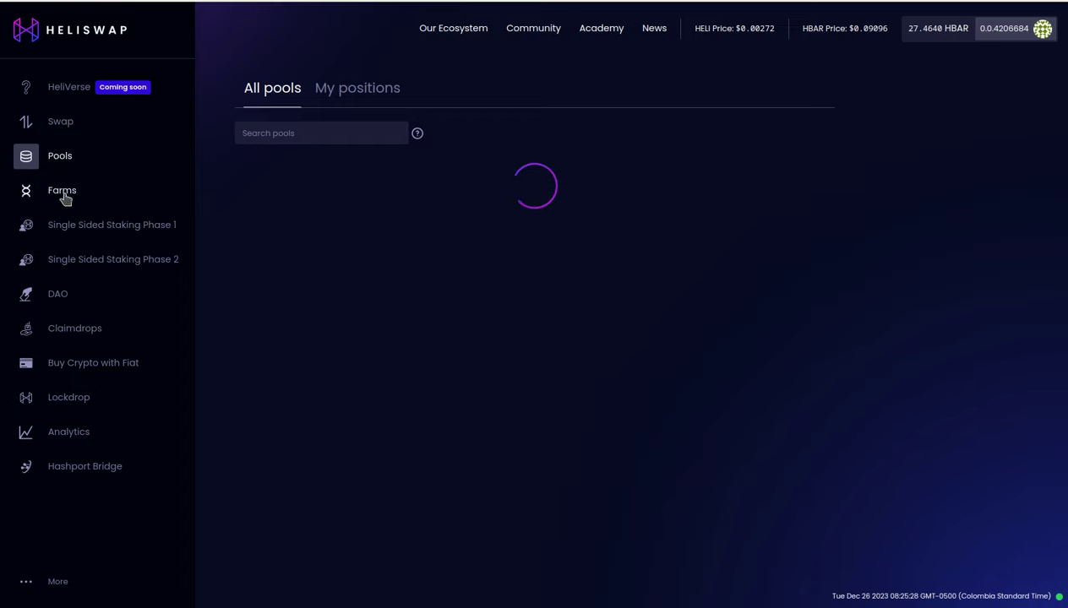
Return to the Farms page, show only staked farms, and open the HBARX/HBAR farm.
click(65, 198)
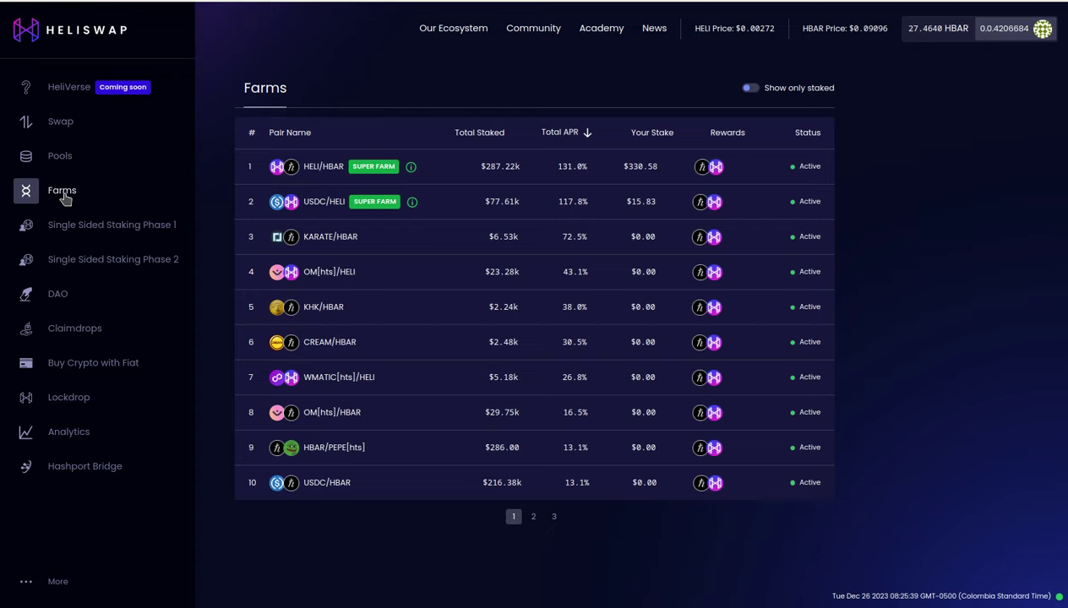
click(794, 93)
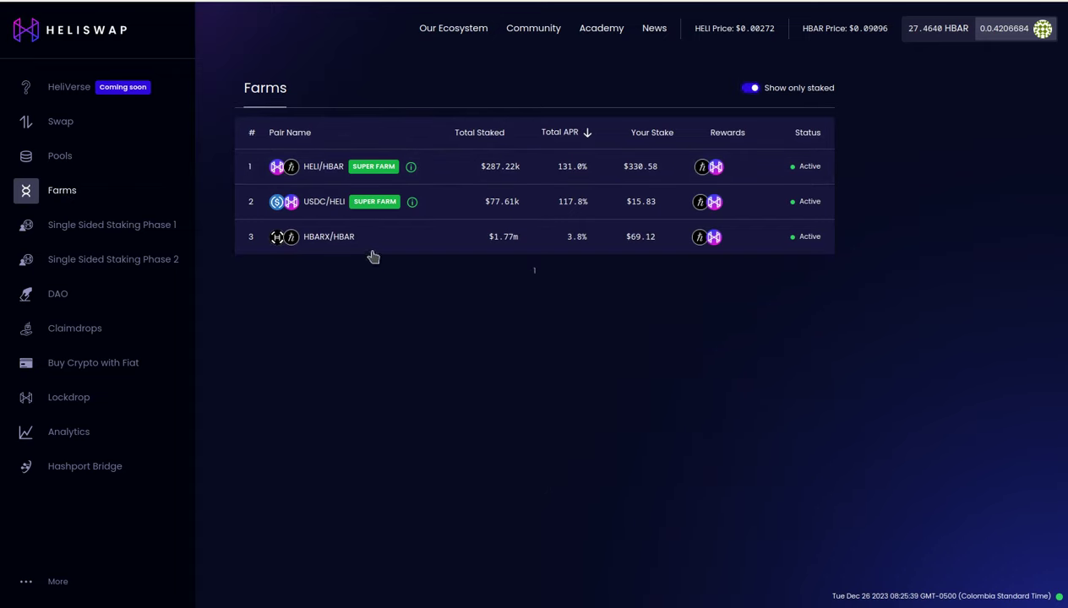
click(335, 243)
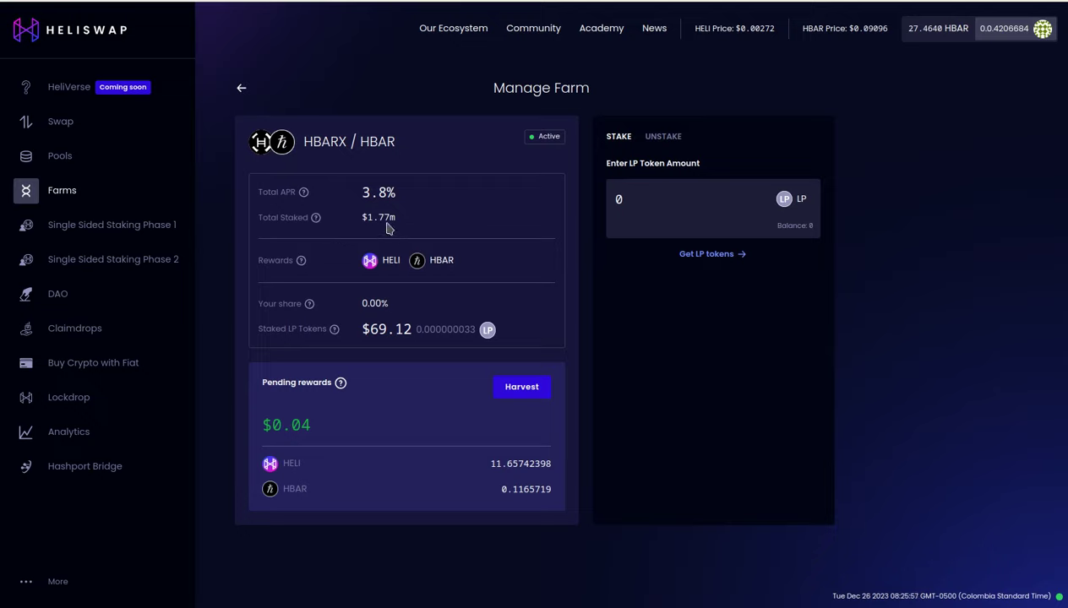
Examine the HBARX/HBAR farm by highlighting its pair name, total APR and pending HELI and HBAR rewards, and view the Rewards explanation.
drag(405, 146, 299, 143)
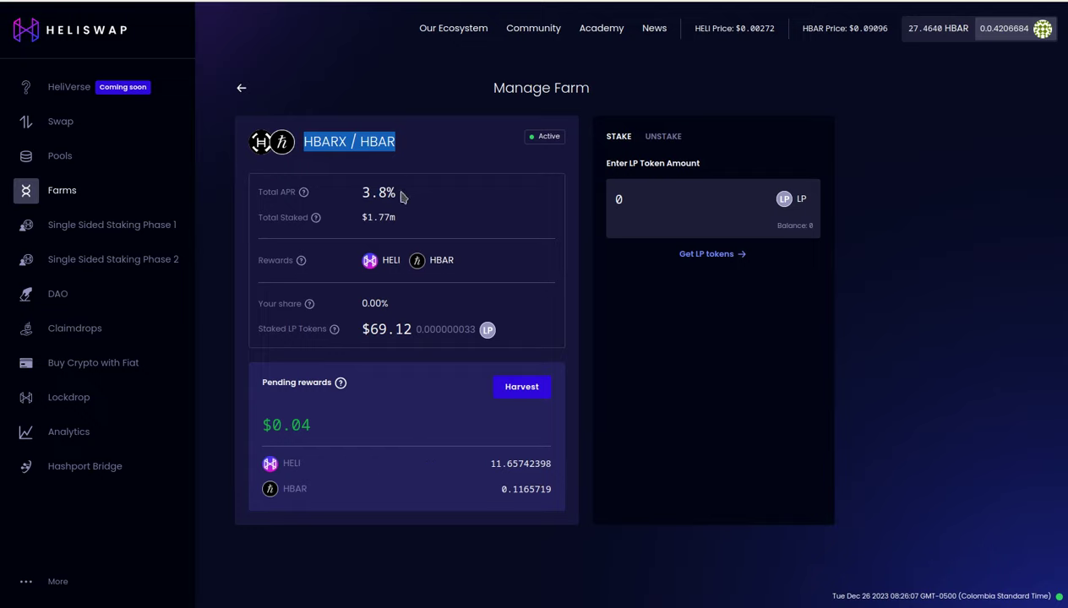
drag(397, 193, 360, 195)
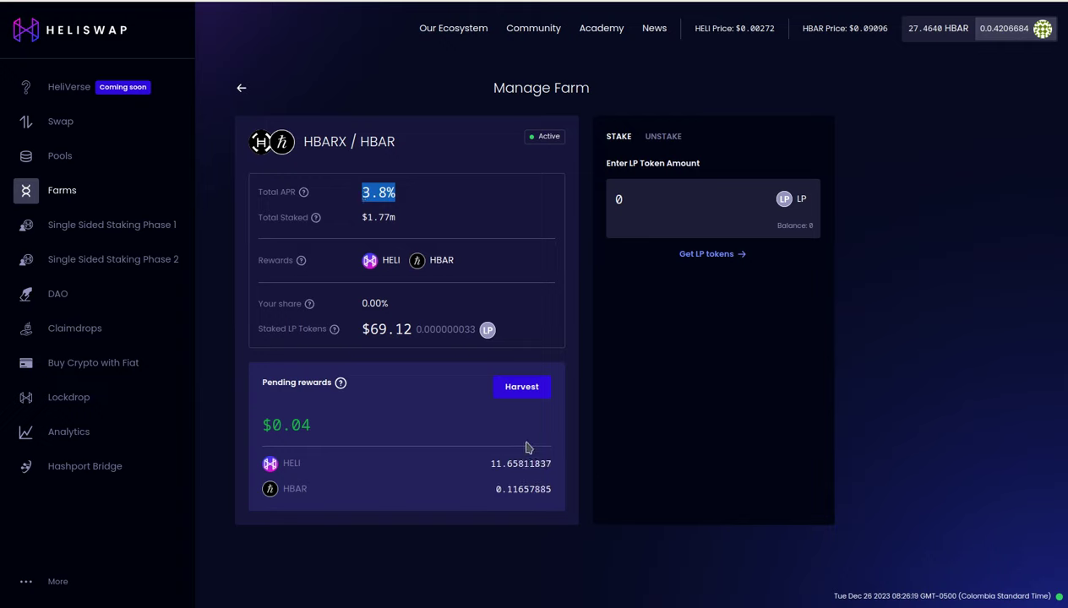
mouse_move(341, 383)
drag(304, 464, 282, 467)
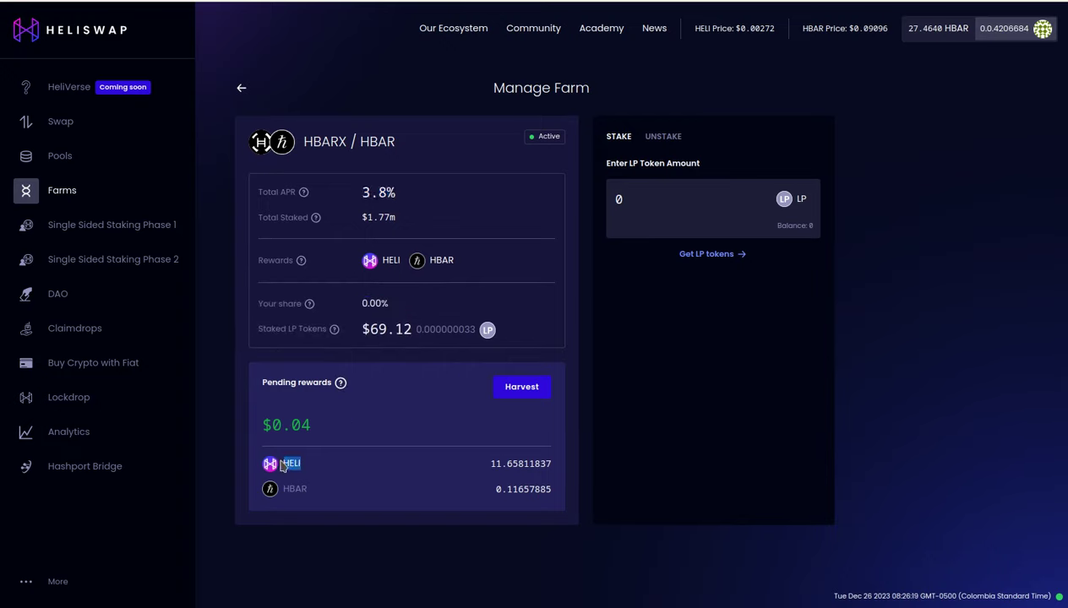
drag(309, 490, 272, 488)
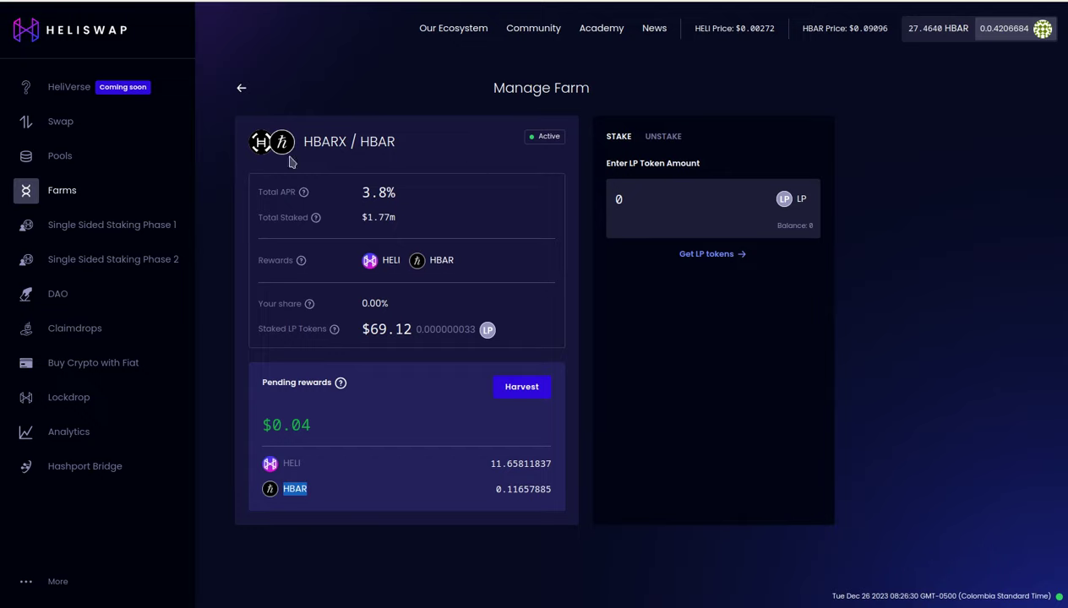
drag(487, 490, 554, 464)
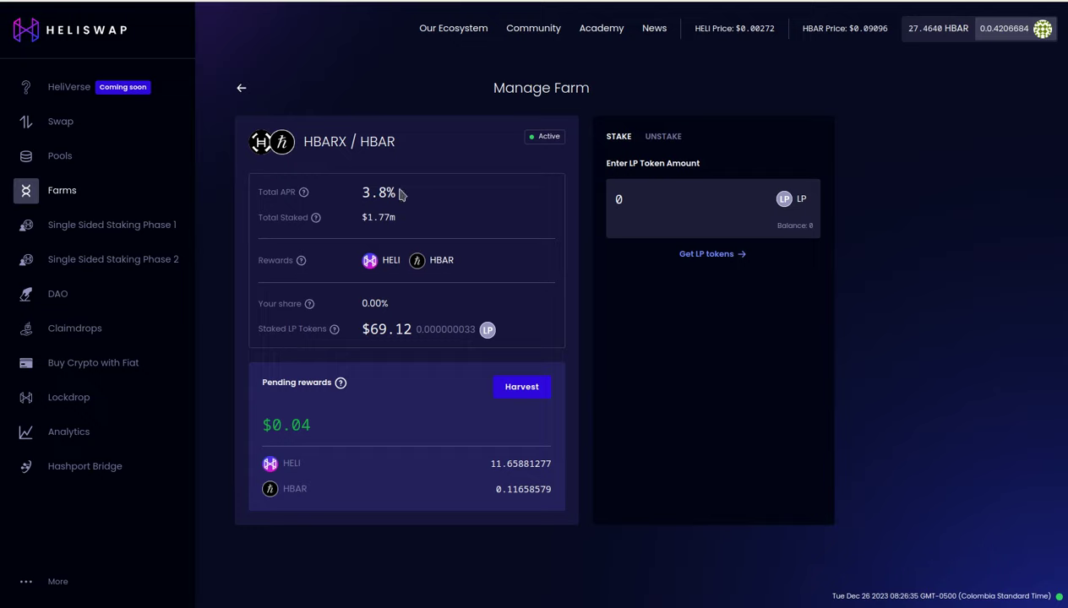
drag(398, 209, 362, 207)
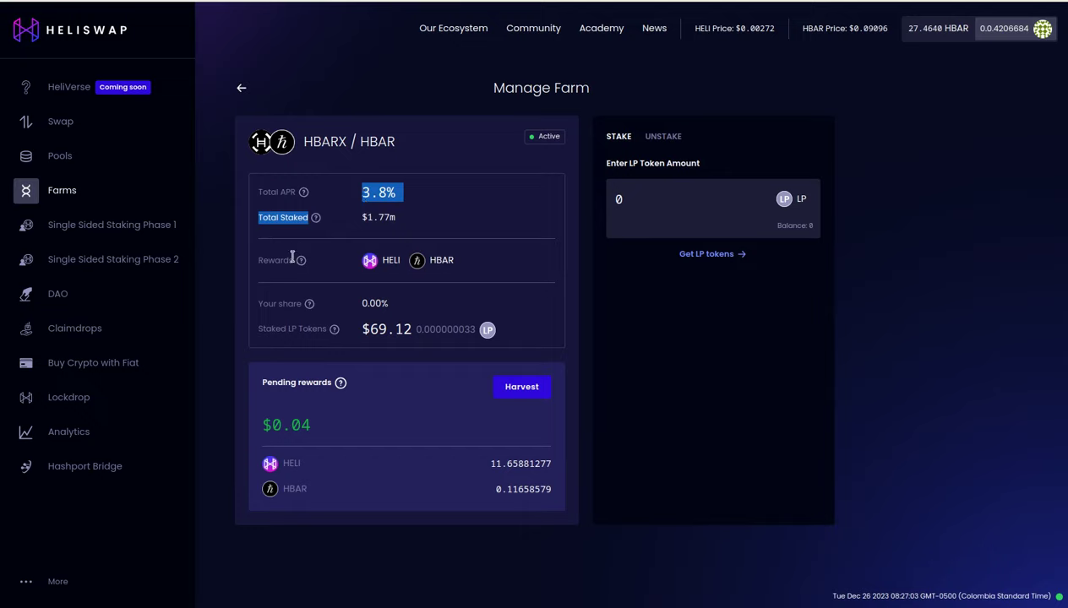
mouse_move(302, 263)
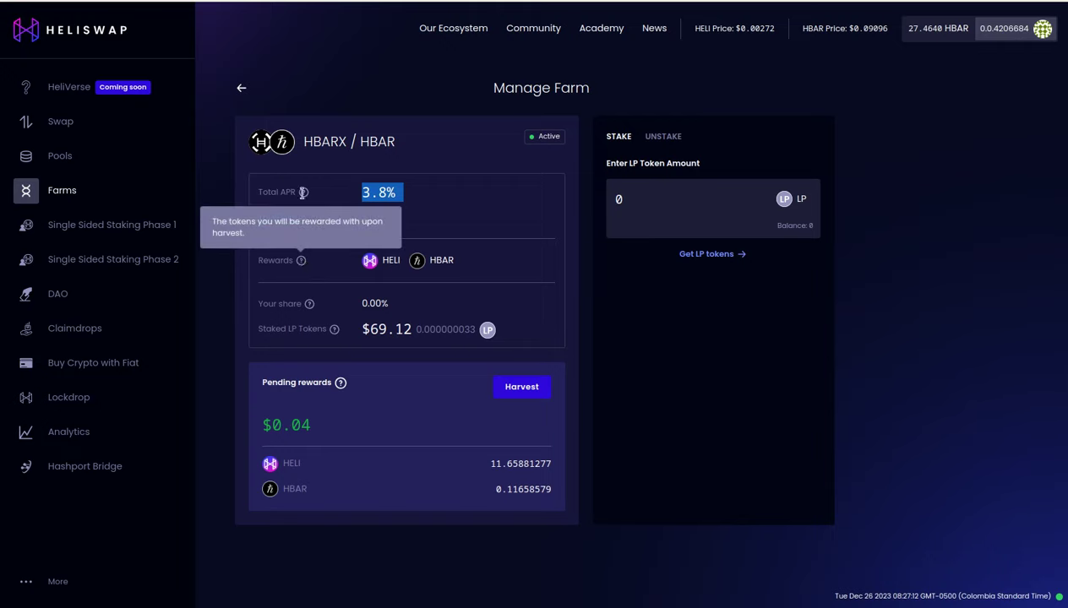